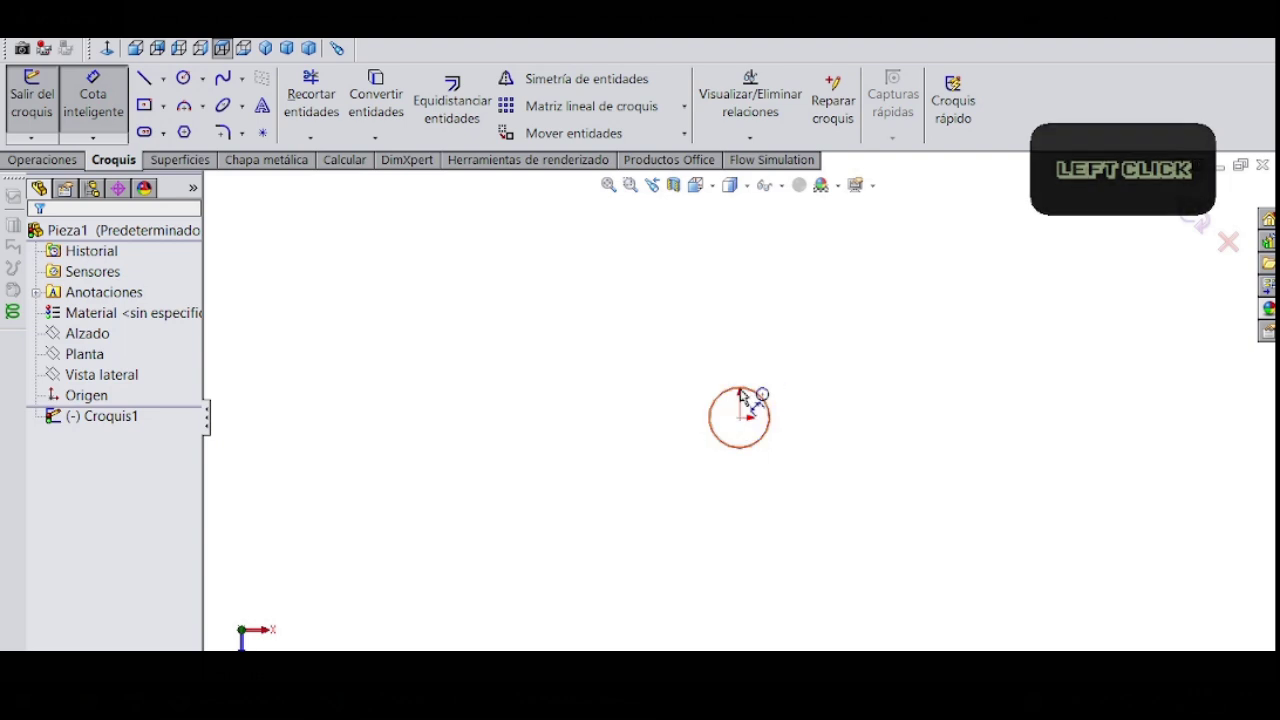
Step: Dimension the circle at the origin with a diameter of 2 cm
{"action": "left_click", "coordinate": [740, 395]}
{"action": "left_click", "coordinate": [762, 336]}
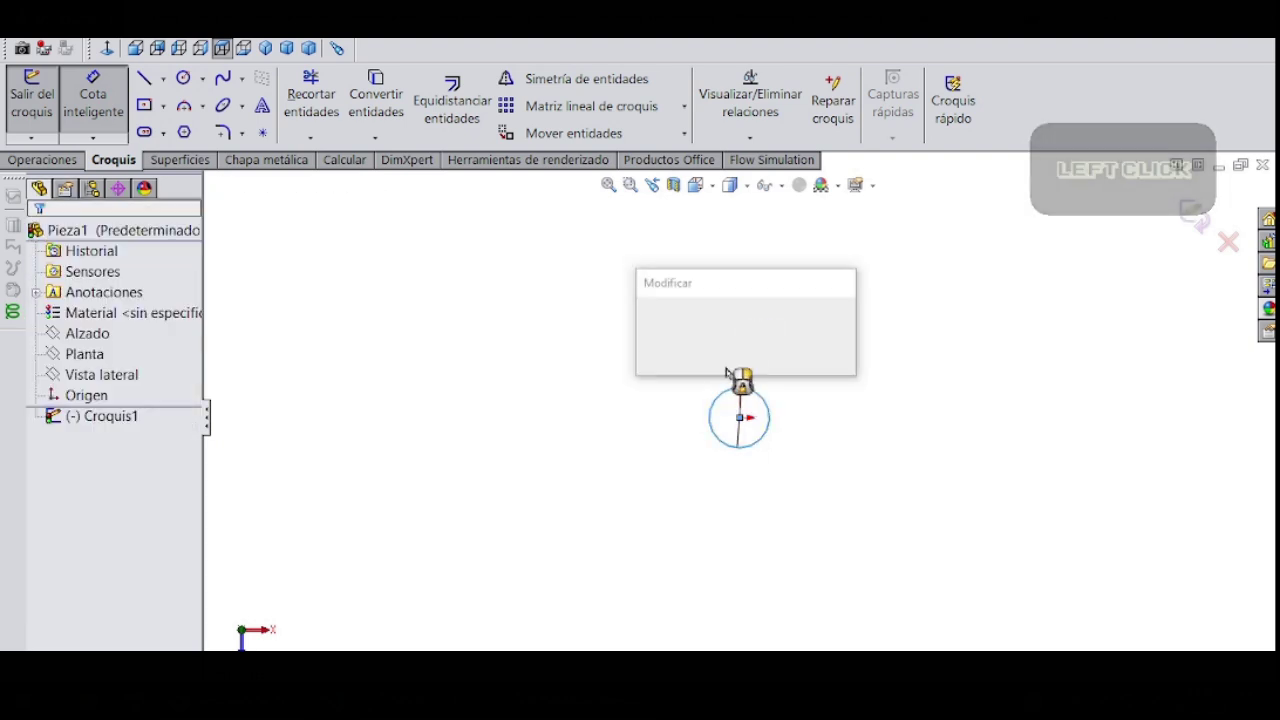
{"action": "left_click", "coordinate": [531, 366]}
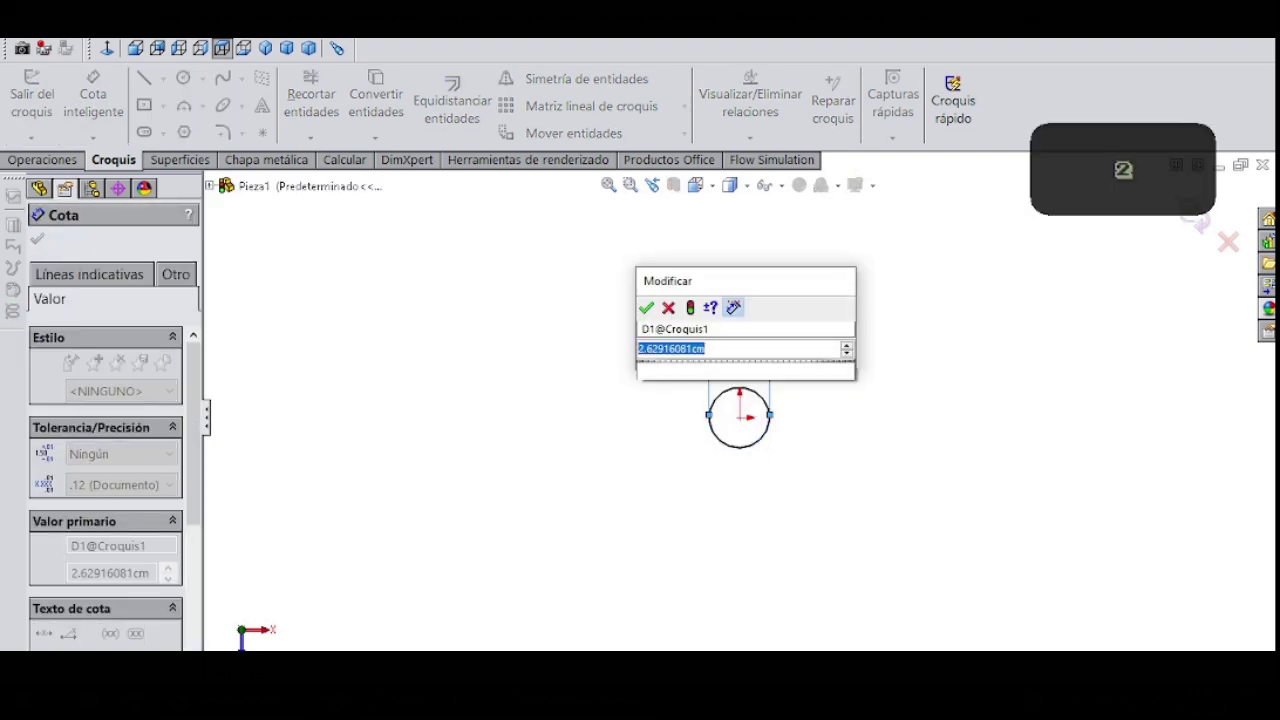
{"action": "type", "text": "2"}
{"action": "left_click", "coordinate": [646, 309]}
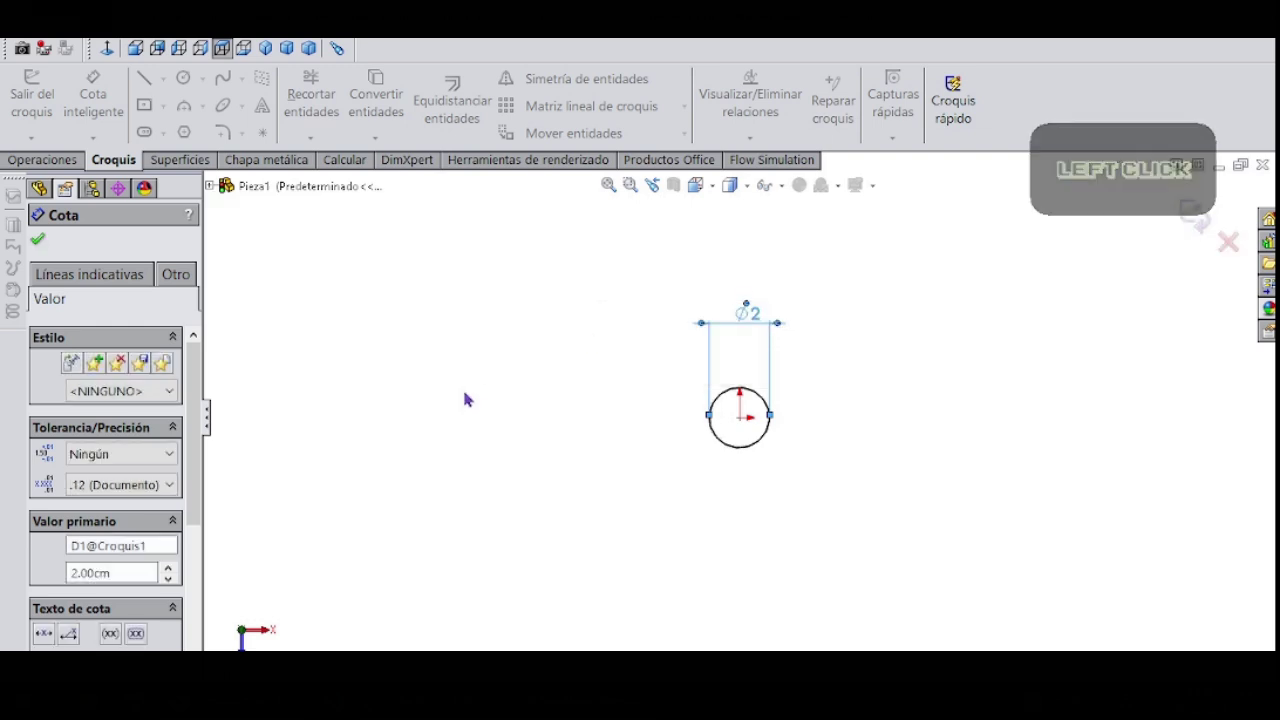
{"action": "left_click", "coordinate": [37, 241]}
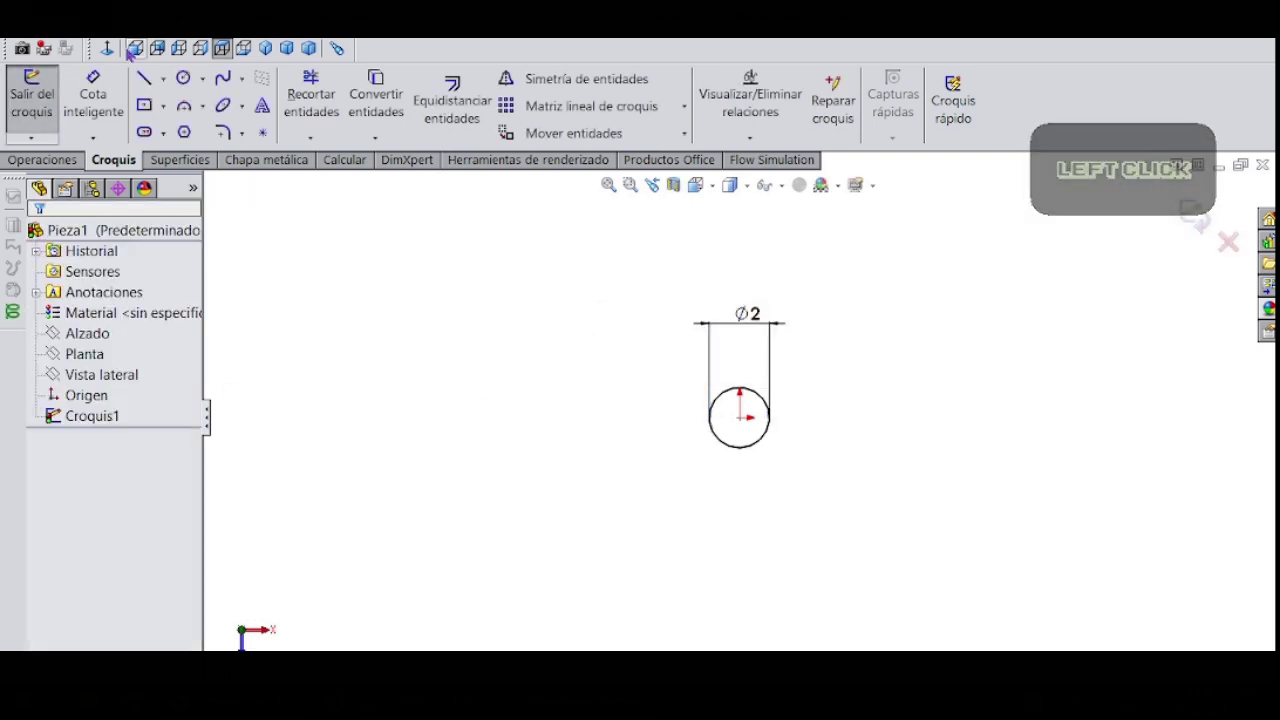
Step: Exit the sketch and extrude the circle as a boss to a depth of 25 cm
{"action": "left_click", "coordinate": [17, 90]}
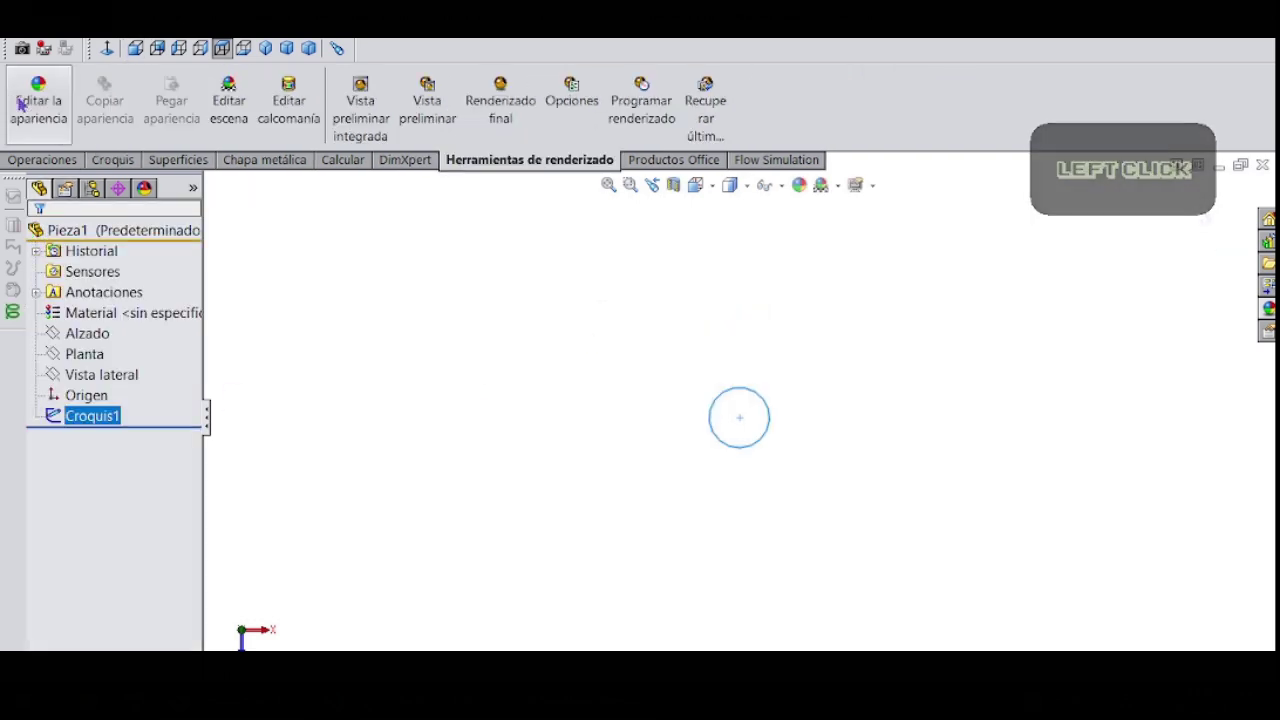
{"action": "left_click", "coordinate": [40, 161]}
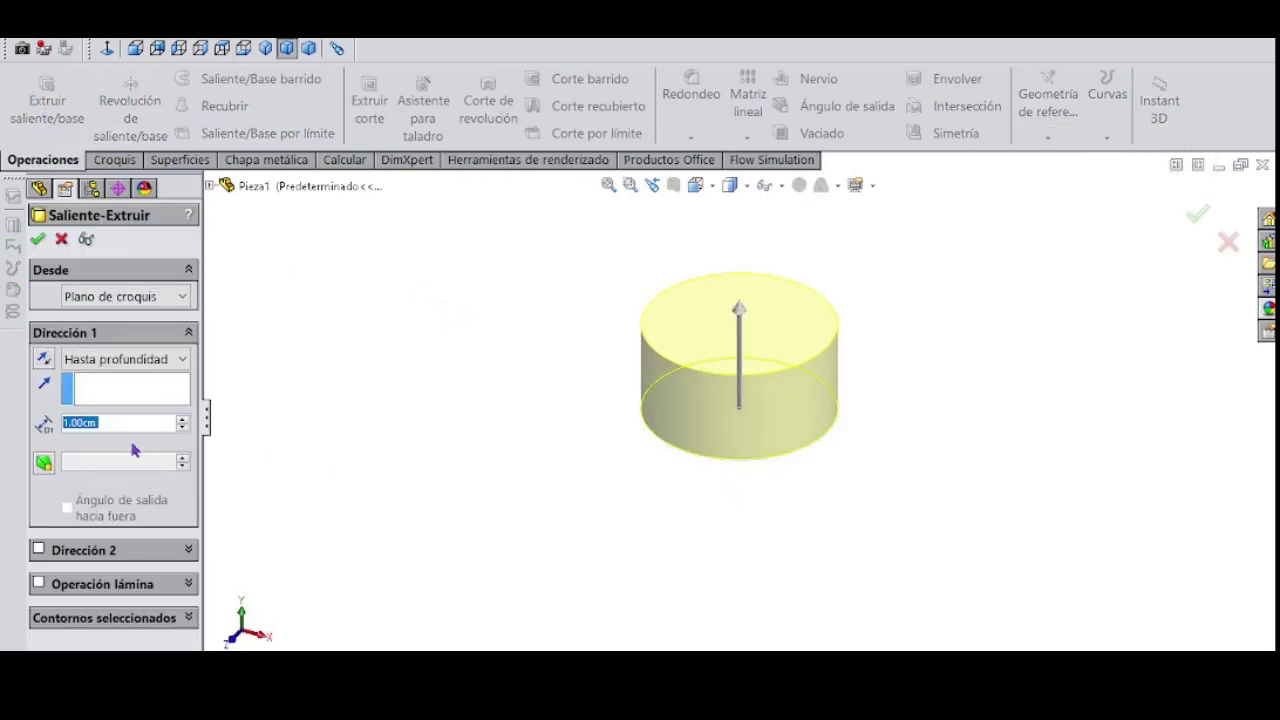
{"action": "type", "text": "20"}
{"action": "left_click", "coordinate": [501, 412]}
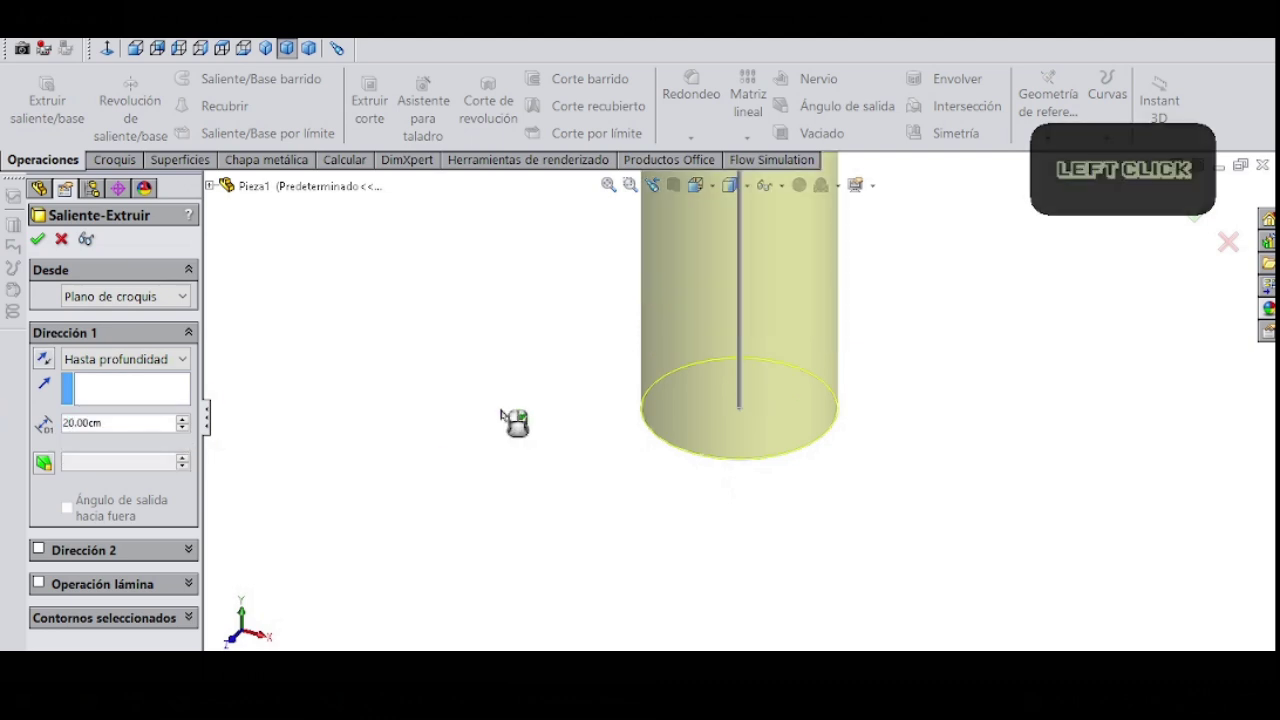
{"action": "scroll", "coordinate": [500, 451], "scroll_direction": "down", "scroll_amount": 4}
{"action": "scroll", "coordinate": [500, 451], "scroll_direction": "up", "scroll_amount": 9}
{"action": "scroll", "coordinate": [731, 309], "scroll_direction": "up", "scroll_amount": 3}
{"action": "scroll", "coordinate": [731, 309], "scroll_direction": "down", "scroll_amount": 2}
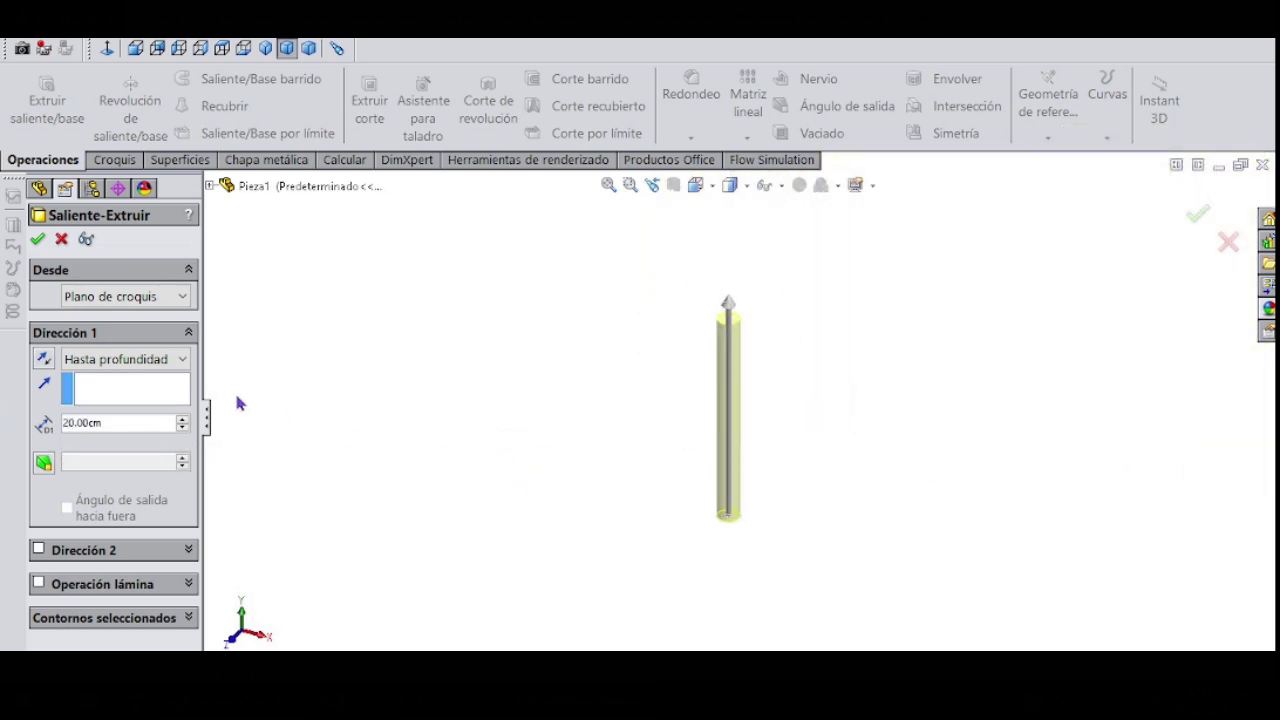
{"action": "type", "text": "25"}
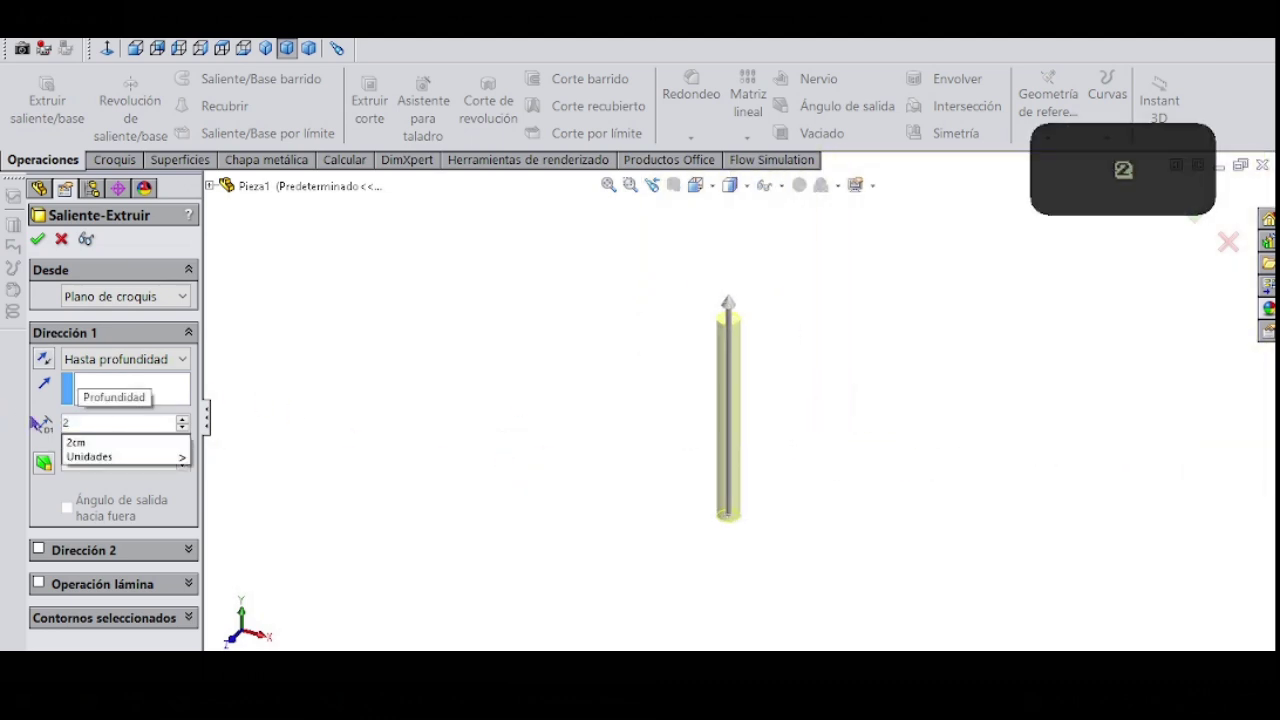
{"action": "left_click", "coordinate": [434, 371]}
{"action": "left_click", "coordinate": [34, 238]}
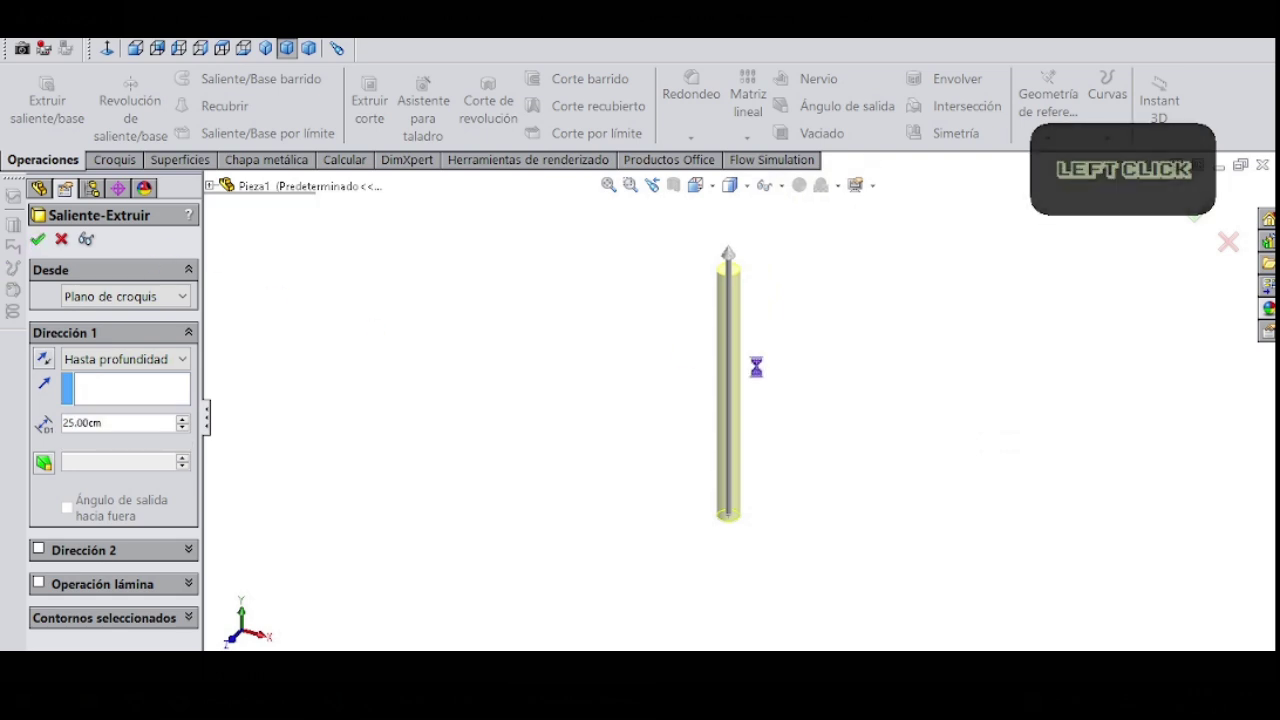
Step: Start a new sketch on the Alzado plane and view it from the front
{"action": "left_click", "coordinate": [76, 338]}
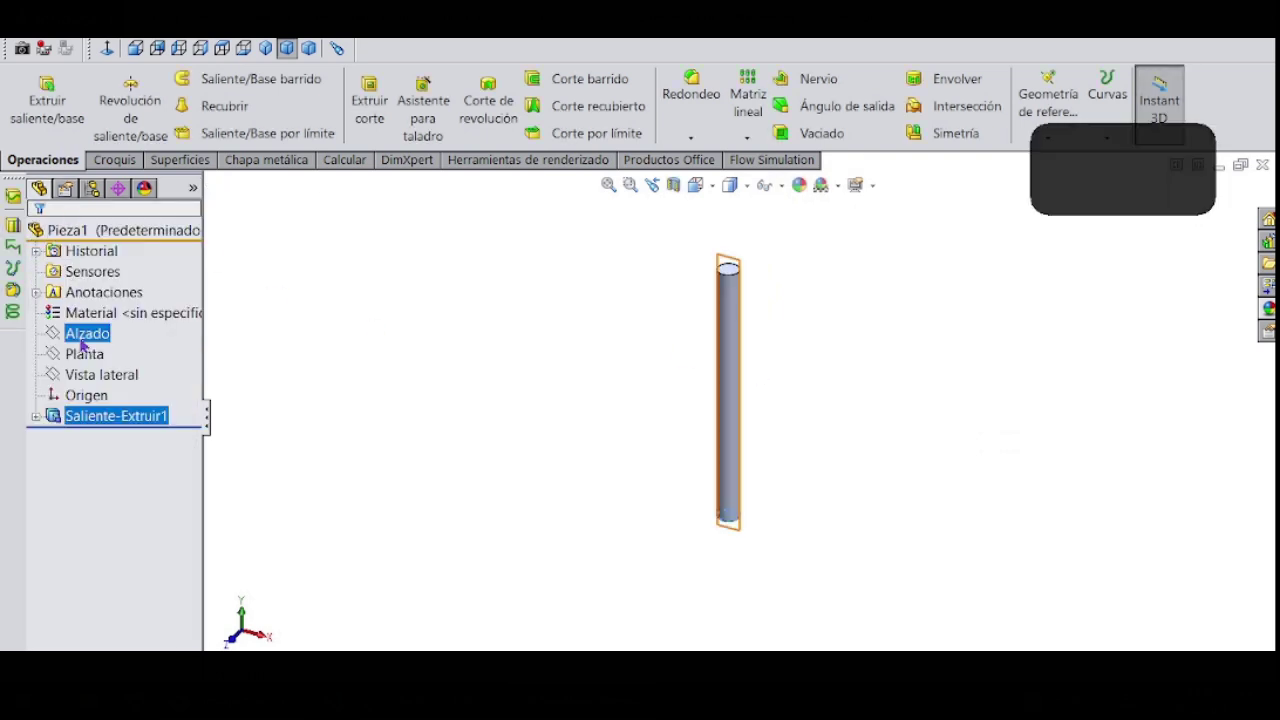
{"action": "left_click", "coordinate": [96, 310]}
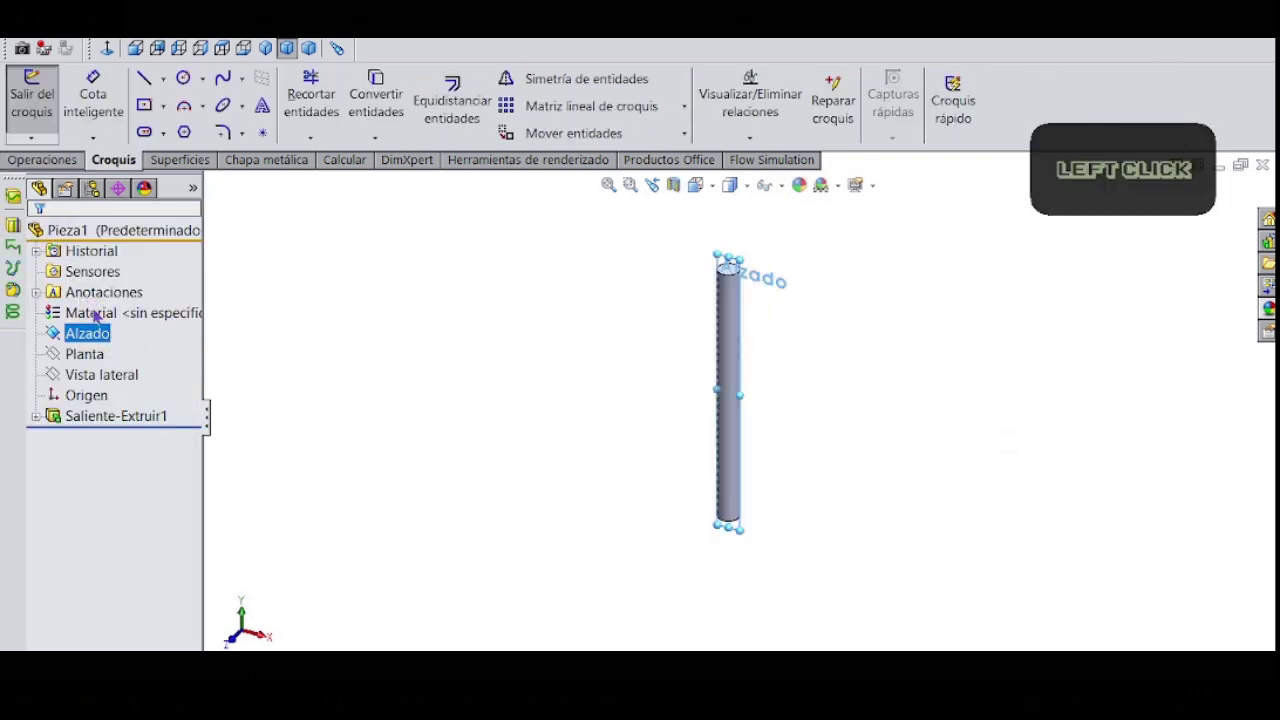
{"action": "left_click", "coordinate": [107, 48]}
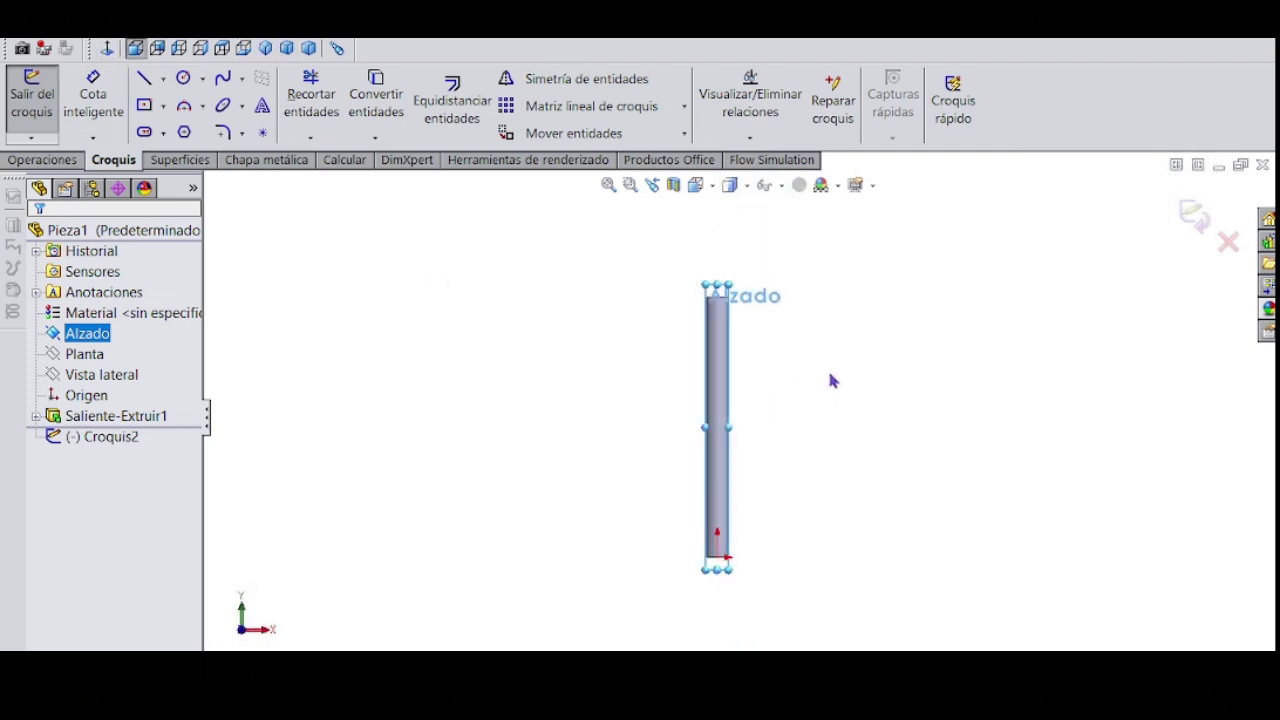
{"action": "scroll", "coordinate": [832, 374], "scroll_direction": "down", "scroll_amount": 1}
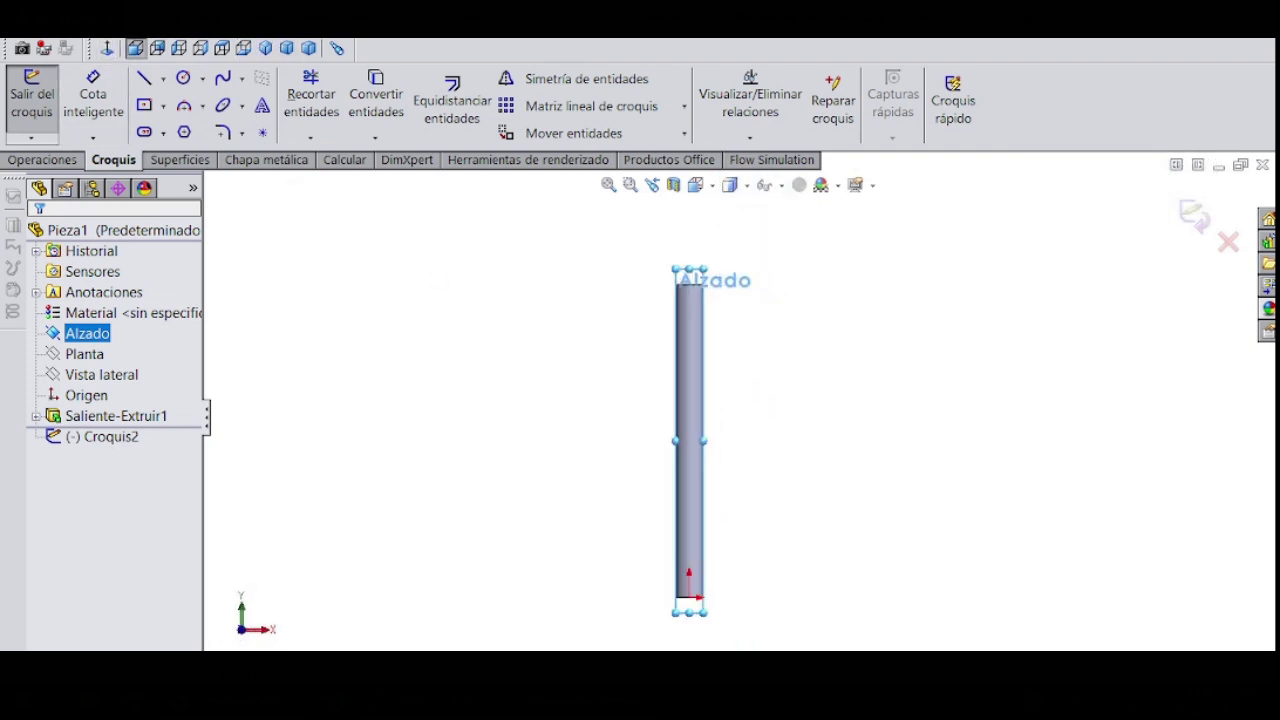
Step: Sketch a vertical line about 32 cm tall from the origin, a diagonal down from its top, and a horizontal line back to the vertical
{"action": "left_click", "coordinate": [162, 82]}
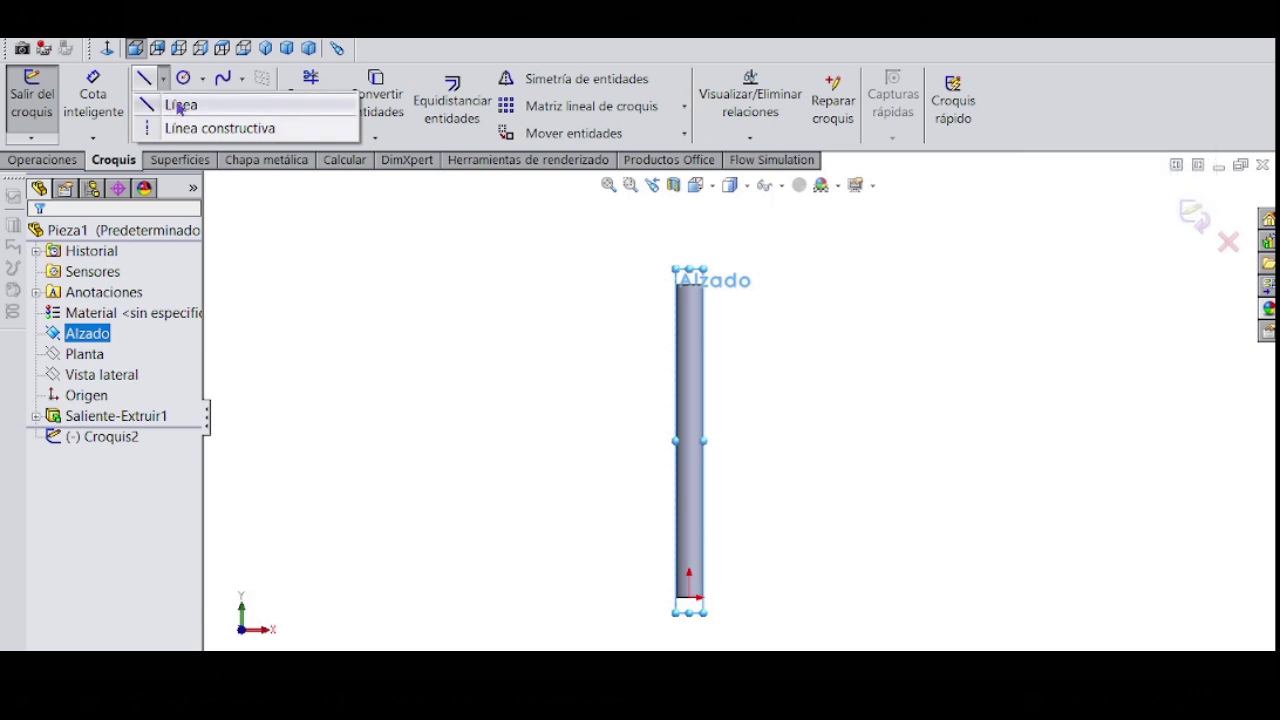
{"action": "left_click", "coordinate": [180, 105]}
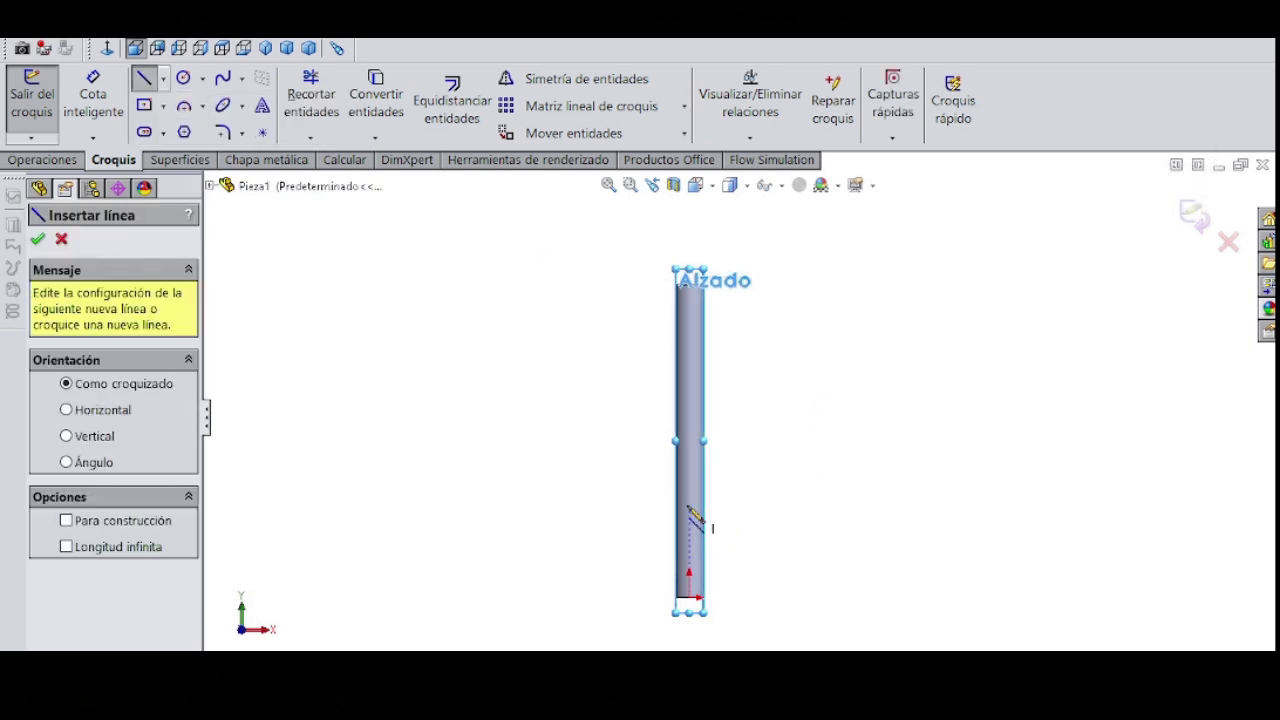
{"action": "scroll", "coordinate": [698, 522], "scroll_direction": "up", "scroll_amount": 1}
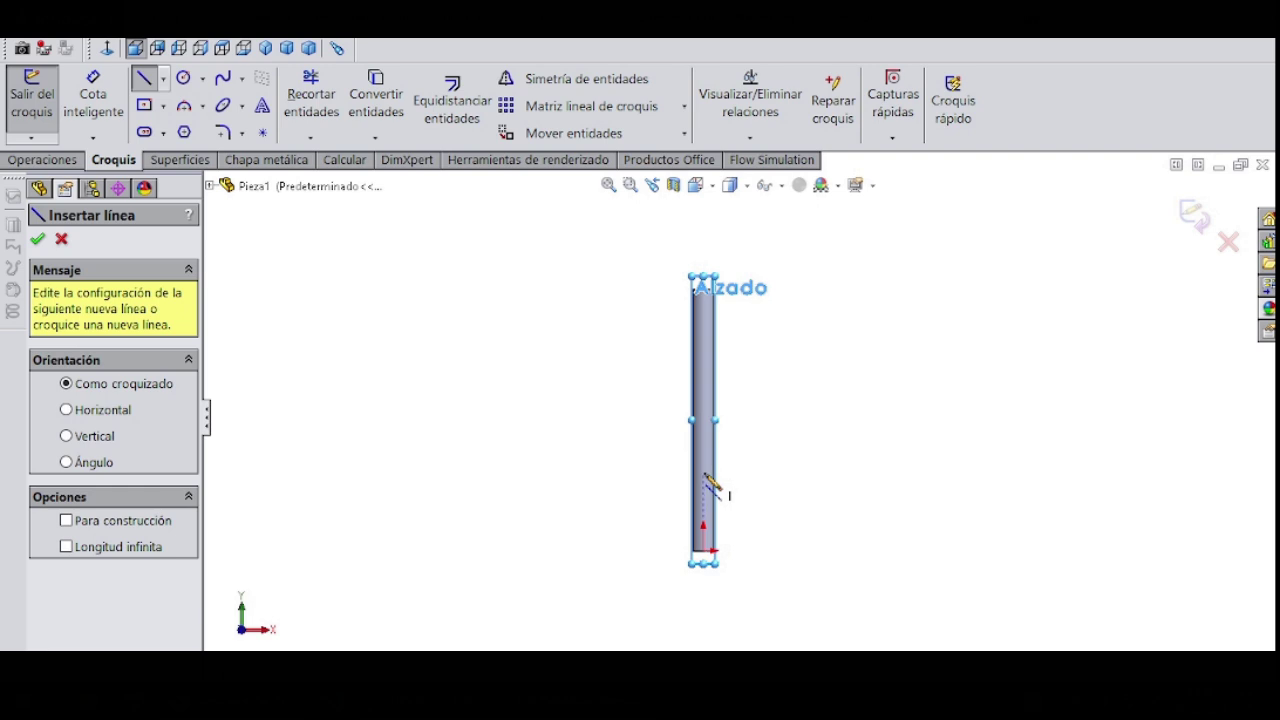
{"action": "left_click", "coordinate": [705, 552]}
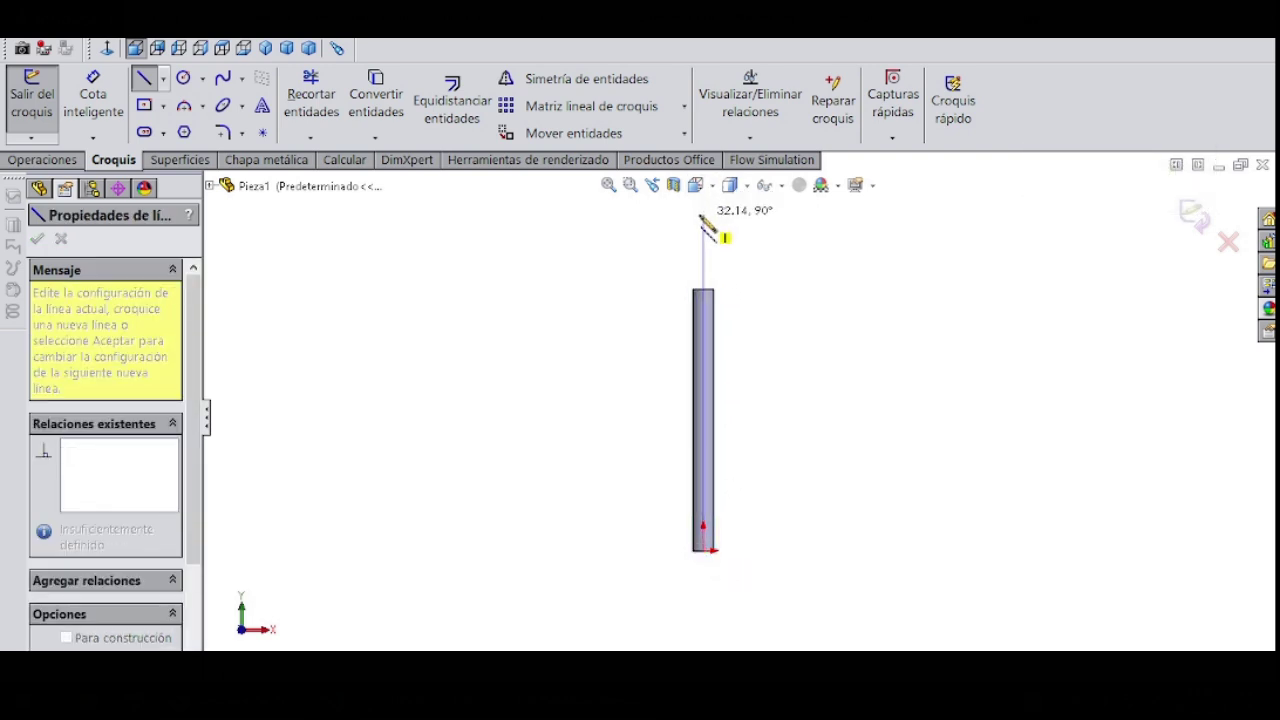
{"action": "left_click", "coordinate": [703, 214]}
{"action": "left_click", "coordinate": [828, 487]}
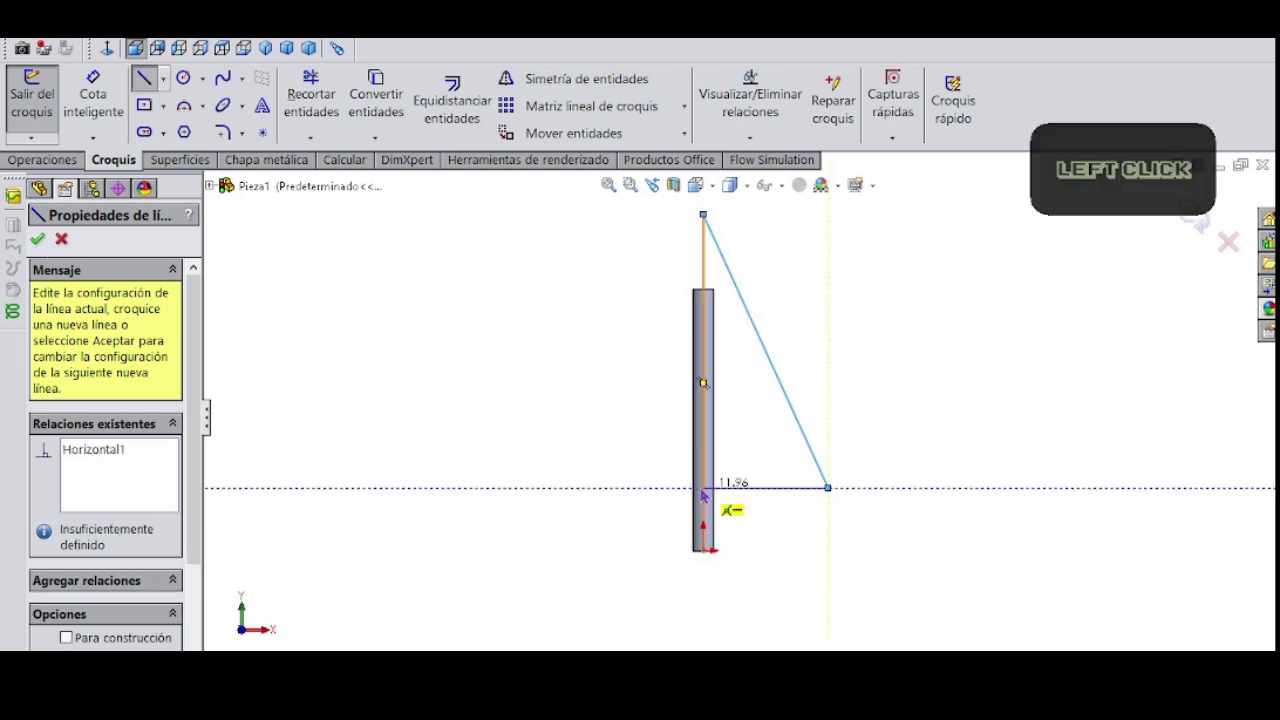
{"action": "left_click", "coordinate": [703, 489]}
{"action": "right_click", "coordinate": [603, 480]}
{"action": "left_click", "coordinate": [700, 226]}
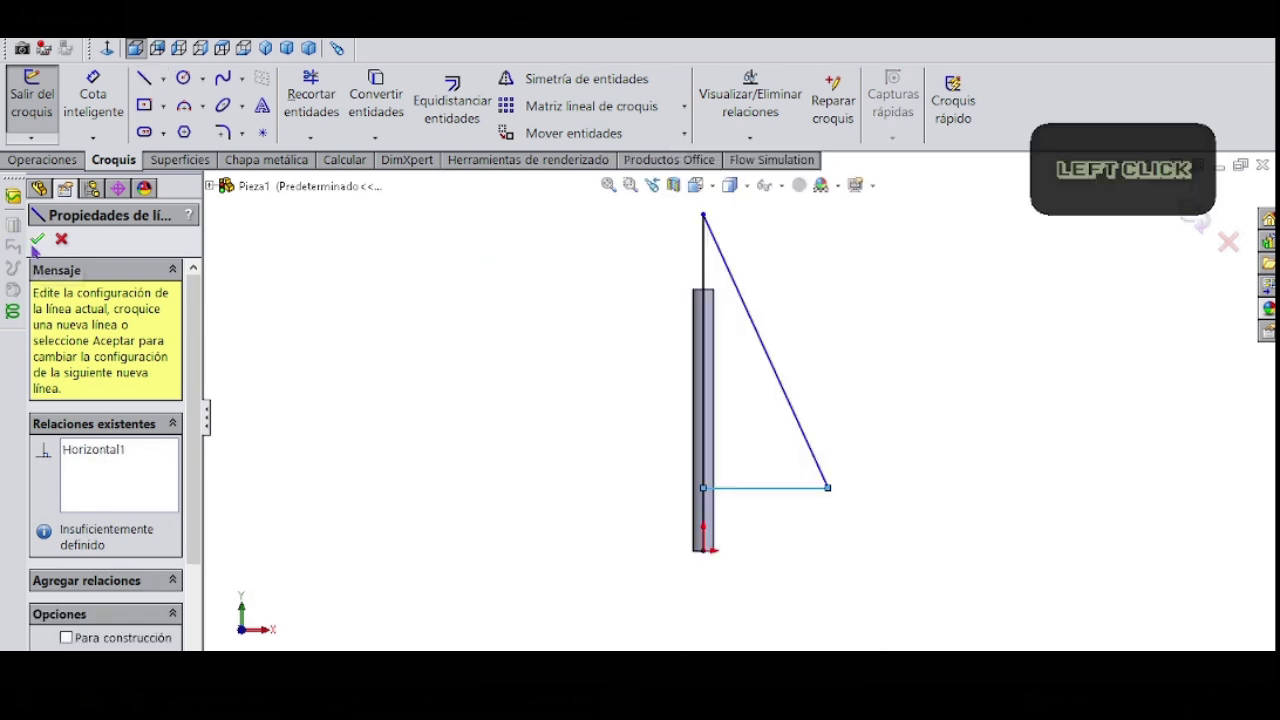
Step: Trim the part of the vertical line that extends below the triangle's base
{"action": "left_click", "coordinate": [311, 100]}
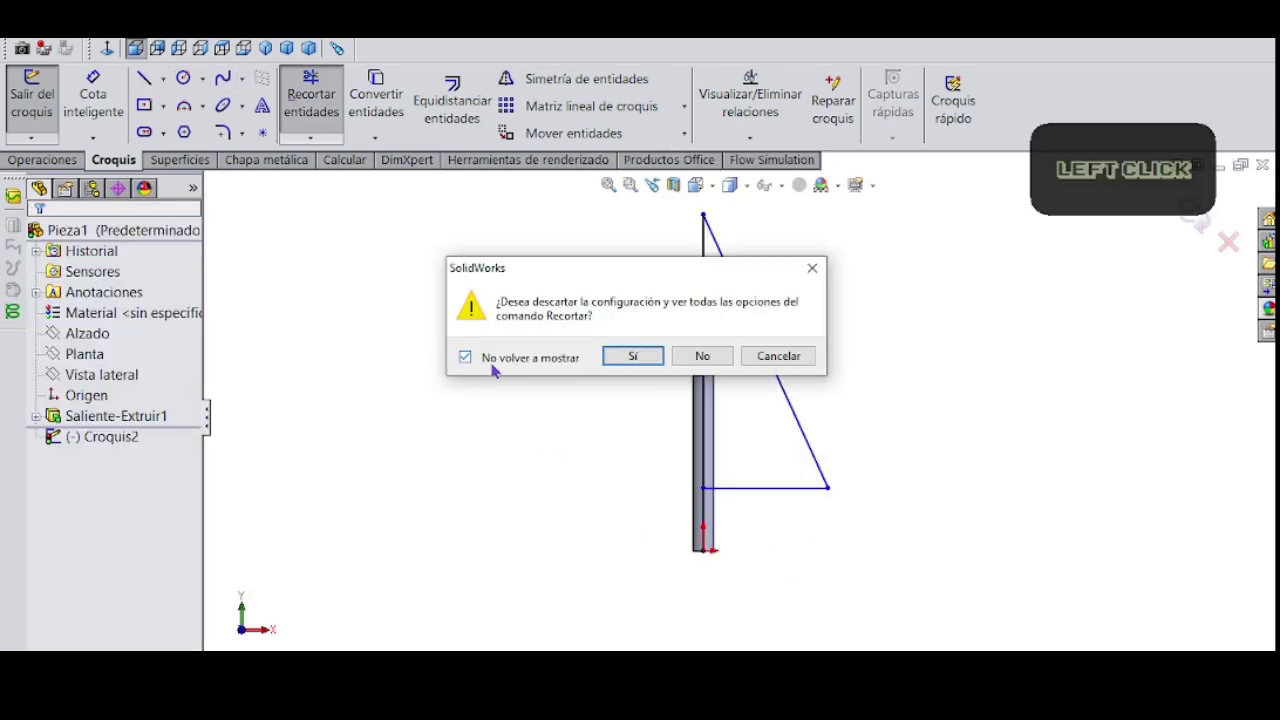
{"action": "left_click", "coordinate": [606, 362]}
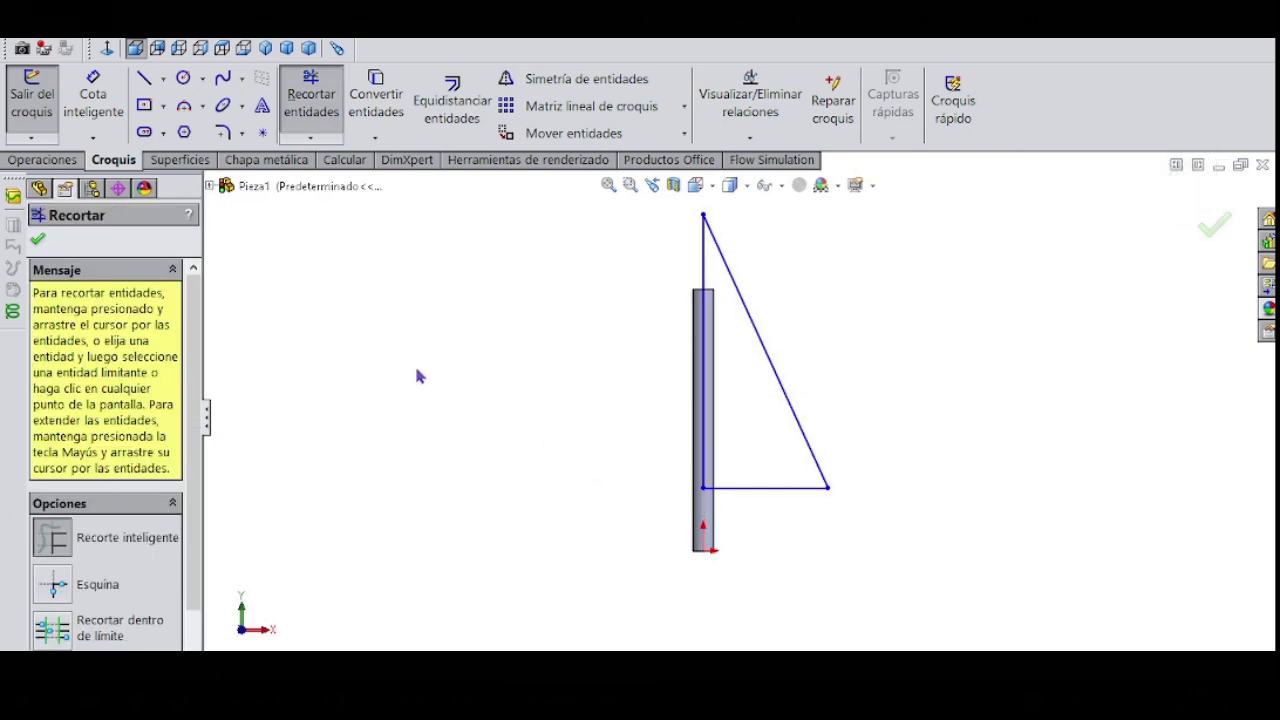
{"action": "scroll", "coordinate": [868, 360], "scroll_direction": "up", "scroll_amount": 1}
{"action": "scroll", "coordinate": [868, 360], "scroll_direction": "down", "scroll_amount": 3}
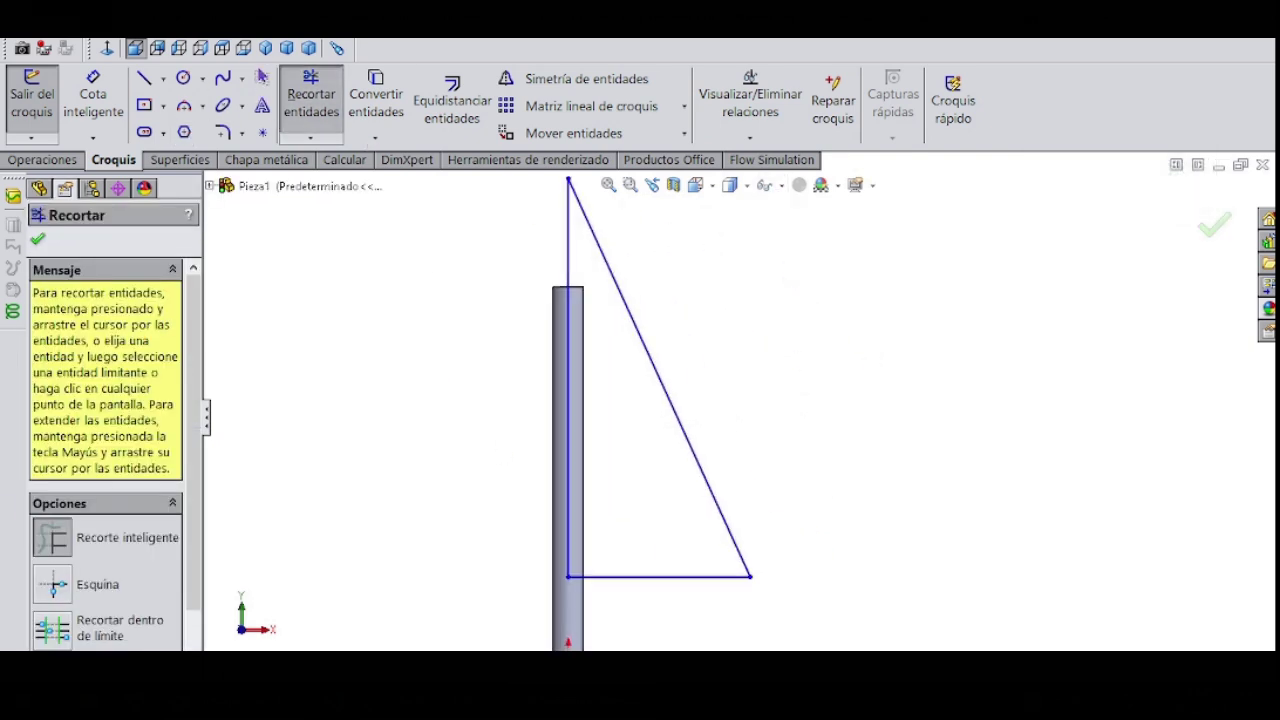
Step: Draw a short horizontal line inward from the upper hypotenuse and a diagonal from its inner end to the hypotenuse's midpoint
{"action": "left_click", "coordinate": [164, 80]}
{"action": "left_click", "coordinate": [177, 103]}
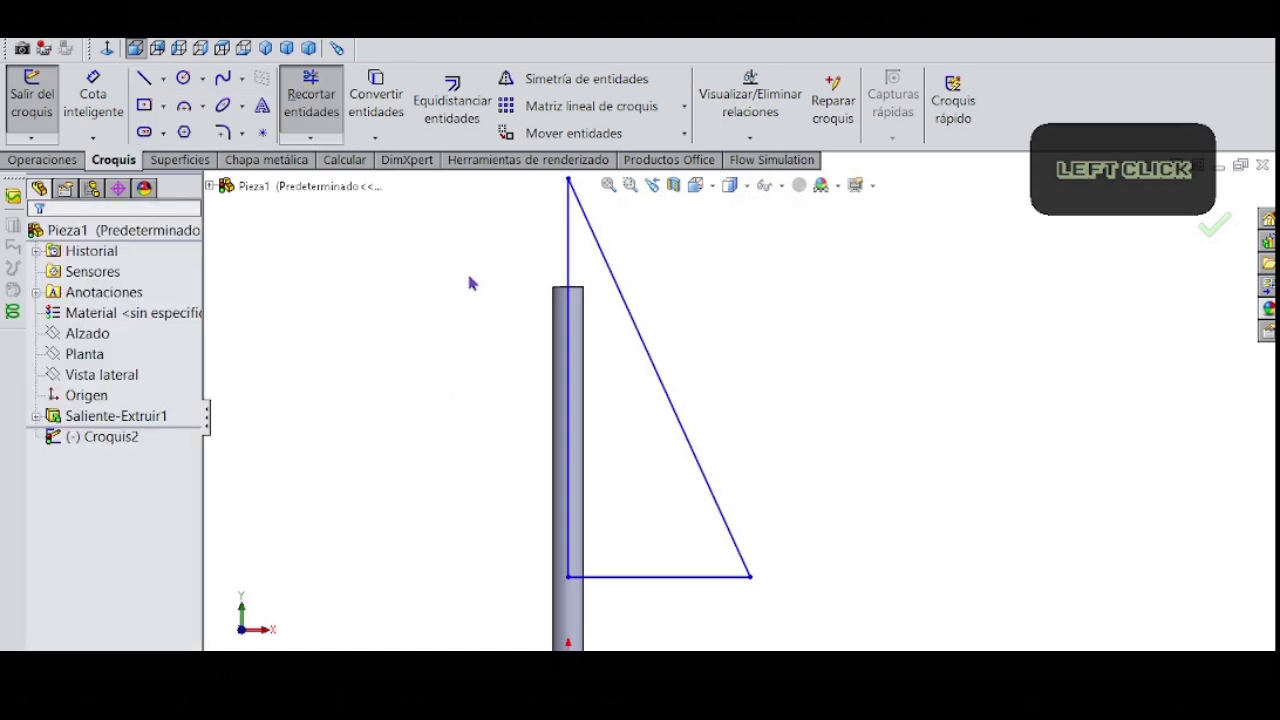
{"action": "left_click", "coordinate": [633, 325]}
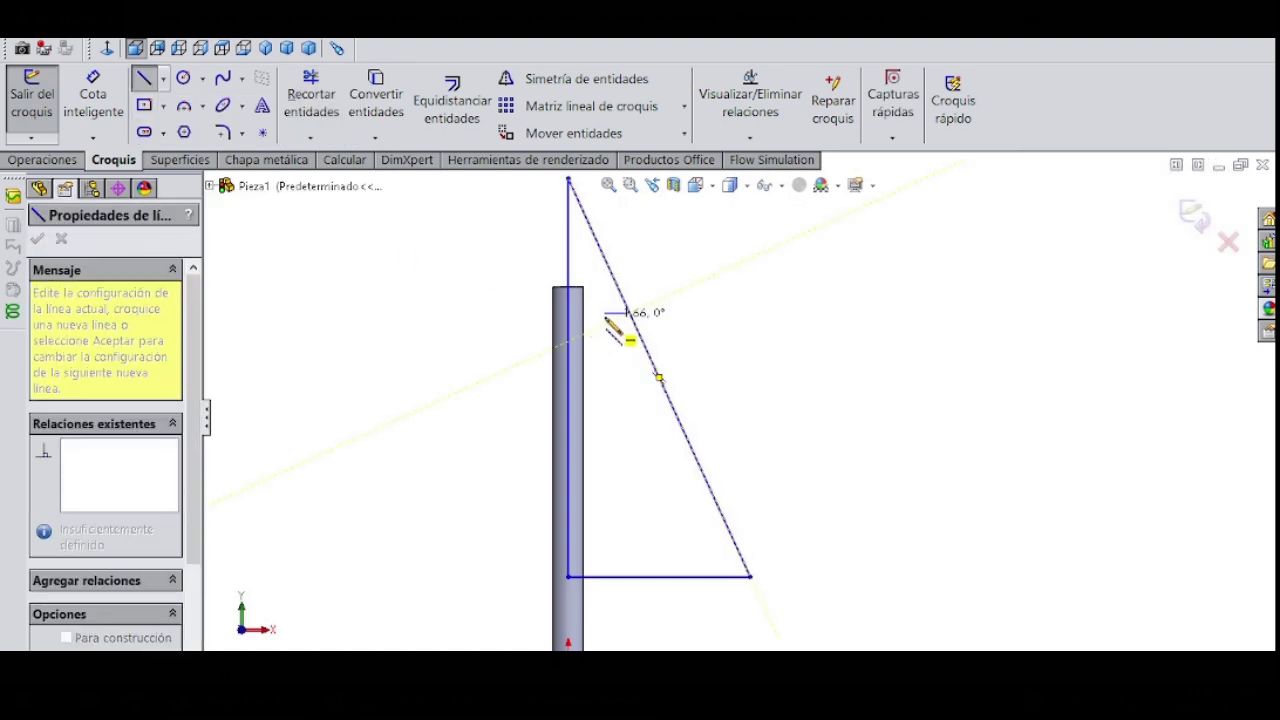
{"action": "left_click", "coordinate": [605, 314]}
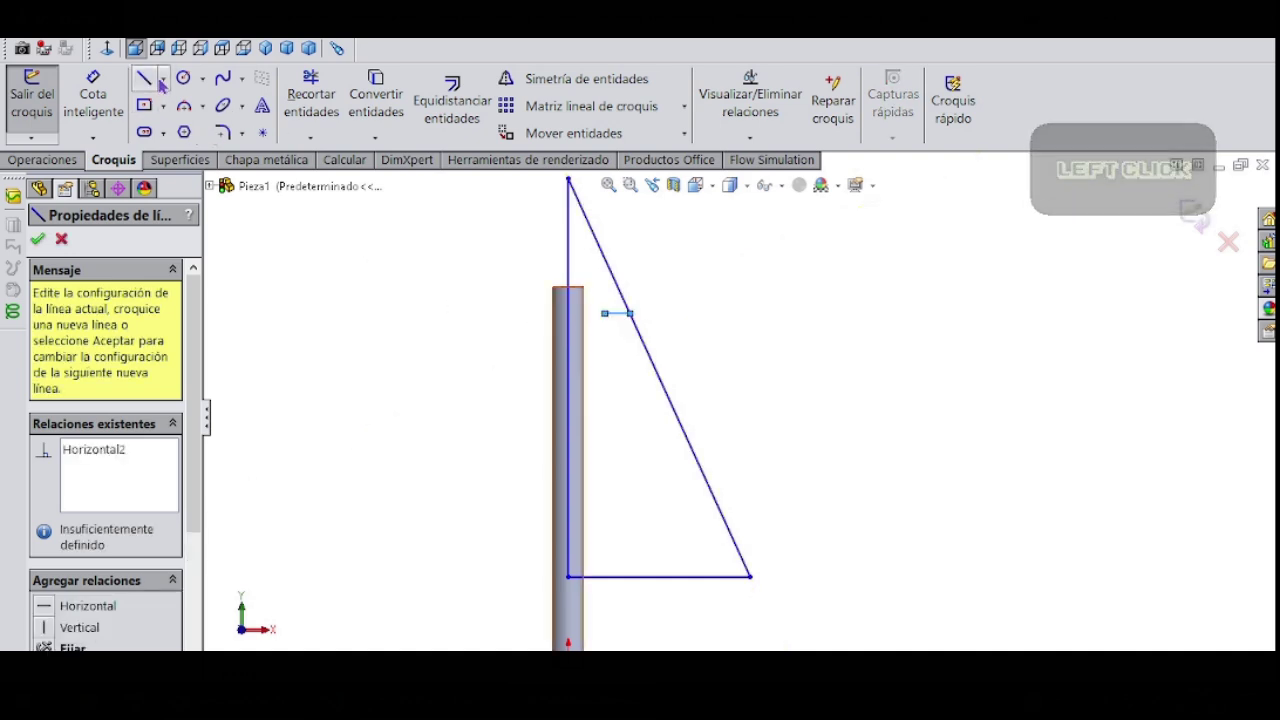
{"action": "left_click", "coordinate": [162, 80]}
{"action": "left_click", "coordinate": [177, 103]}
{"action": "left_click", "coordinate": [605, 314]}
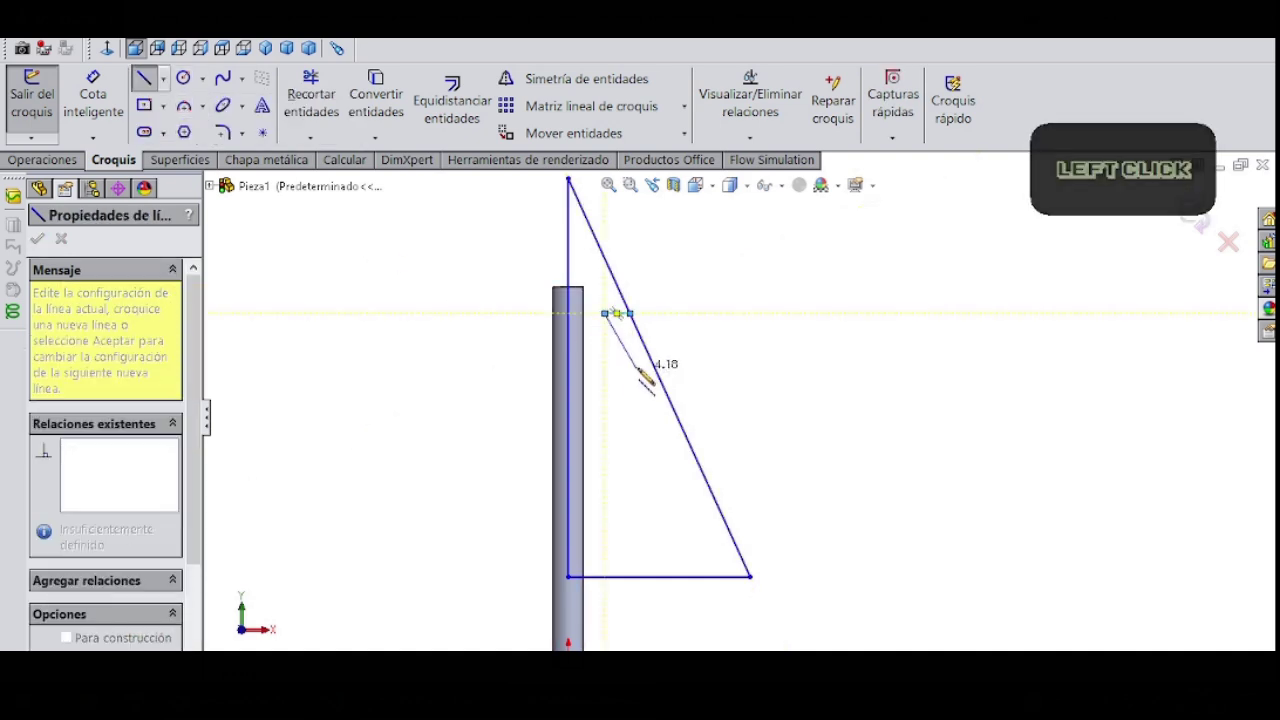
{"action": "left_click", "coordinate": [659, 377]}
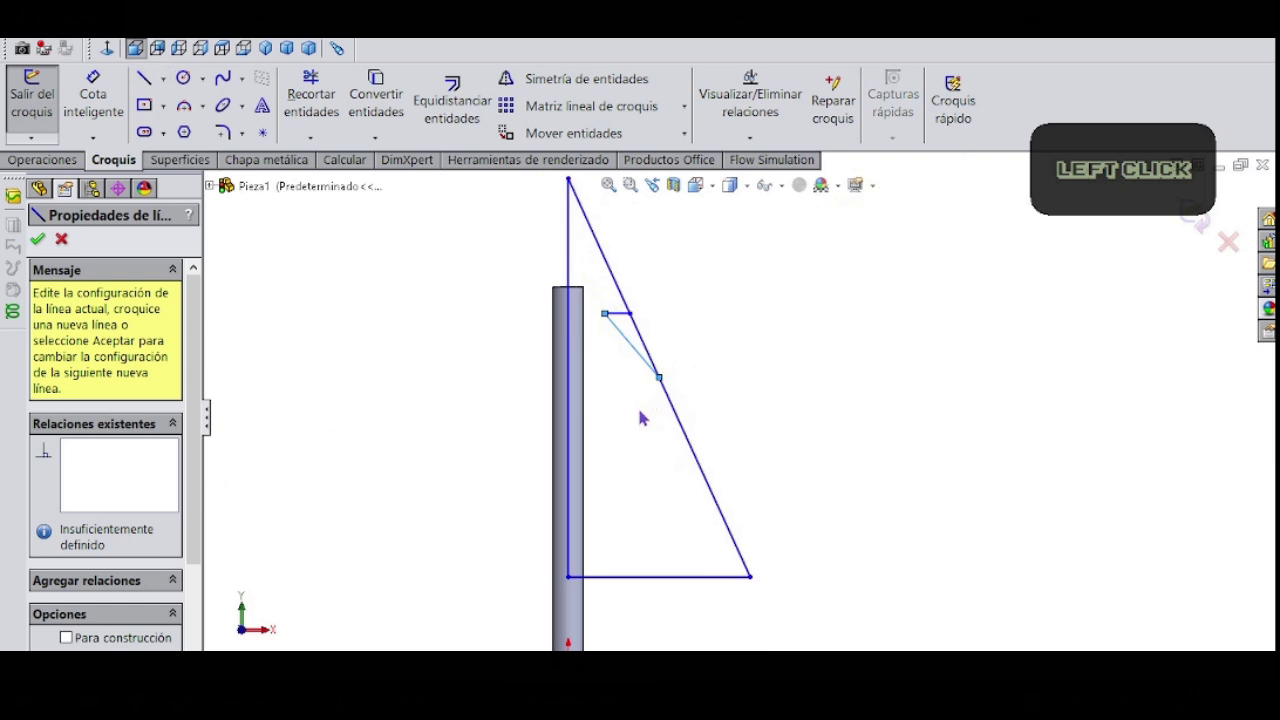
Step: Continue the zigzag with three more horizontal and diagonal line pairs down to the triangle's outer base corner
{"action": "left_click", "coordinate": [162, 80]}
{"action": "left_click", "coordinate": [150, 100]}
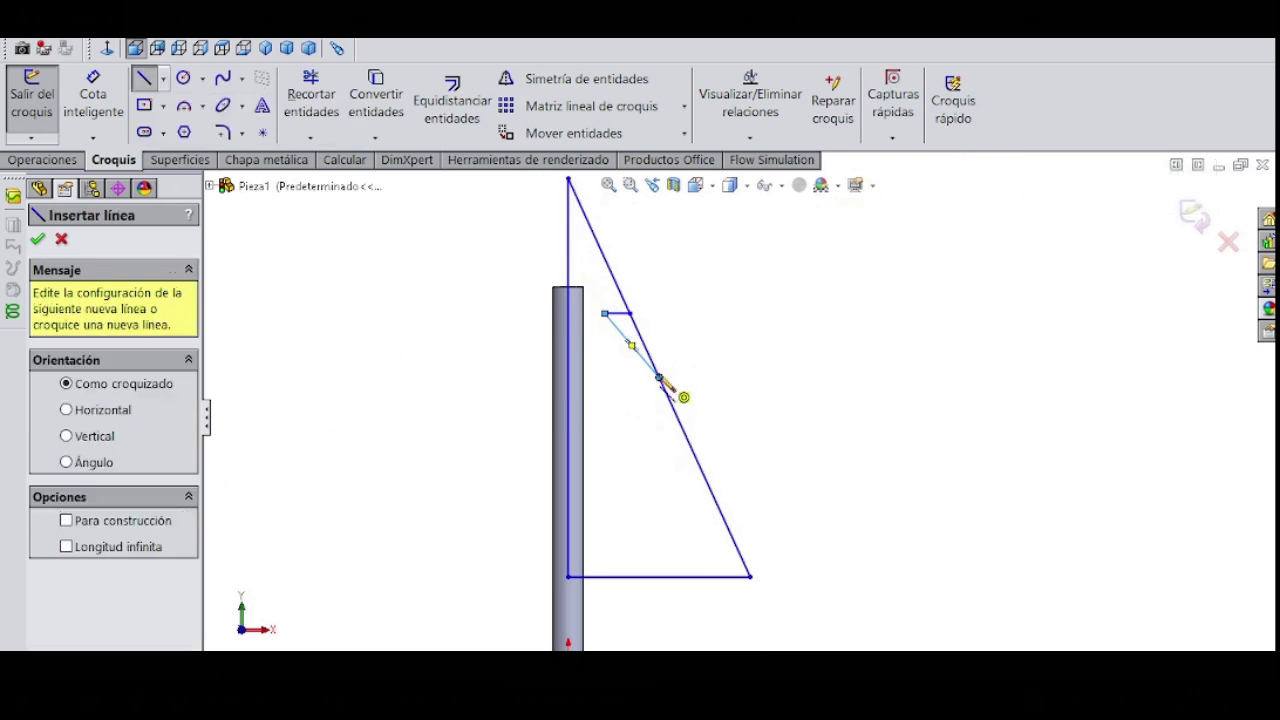
{"action": "left_click", "coordinate": [659, 377]}
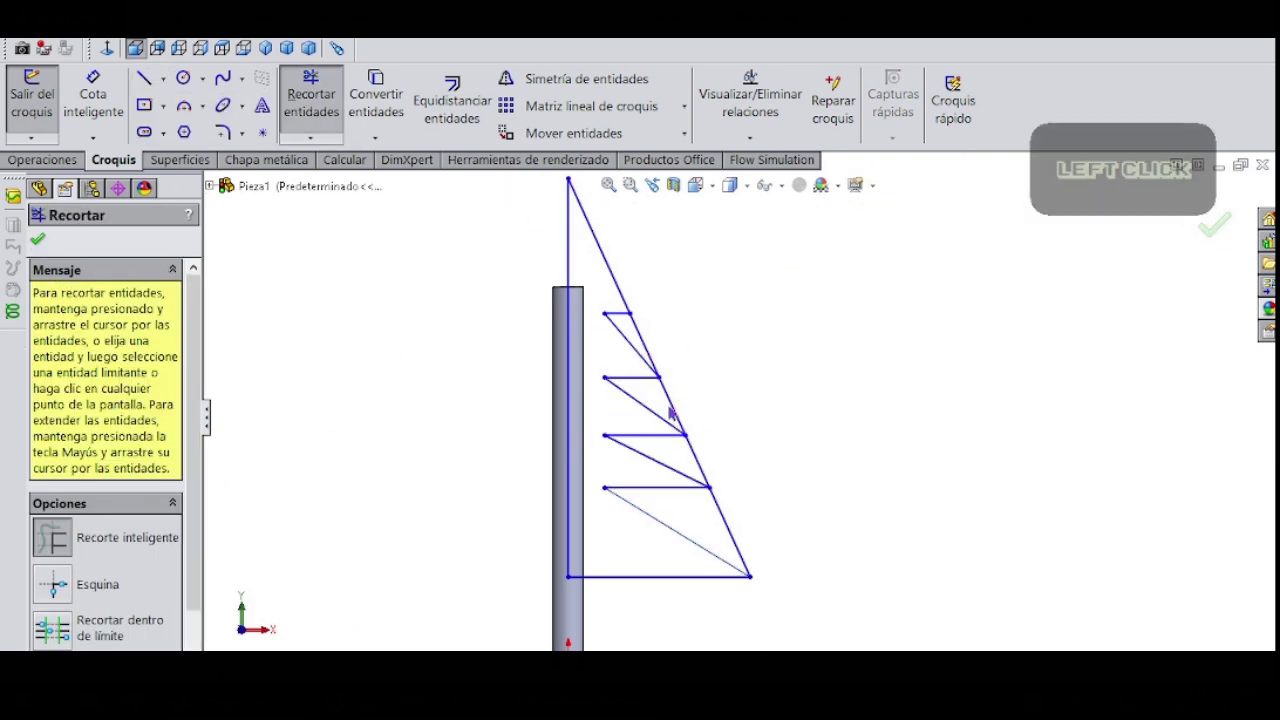
Step: Trim the hypotenuse segments that close off the four branch notches
{"action": "scroll", "coordinate": [735, 458], "scroll_direction": "down", "scroll_amount": 3}
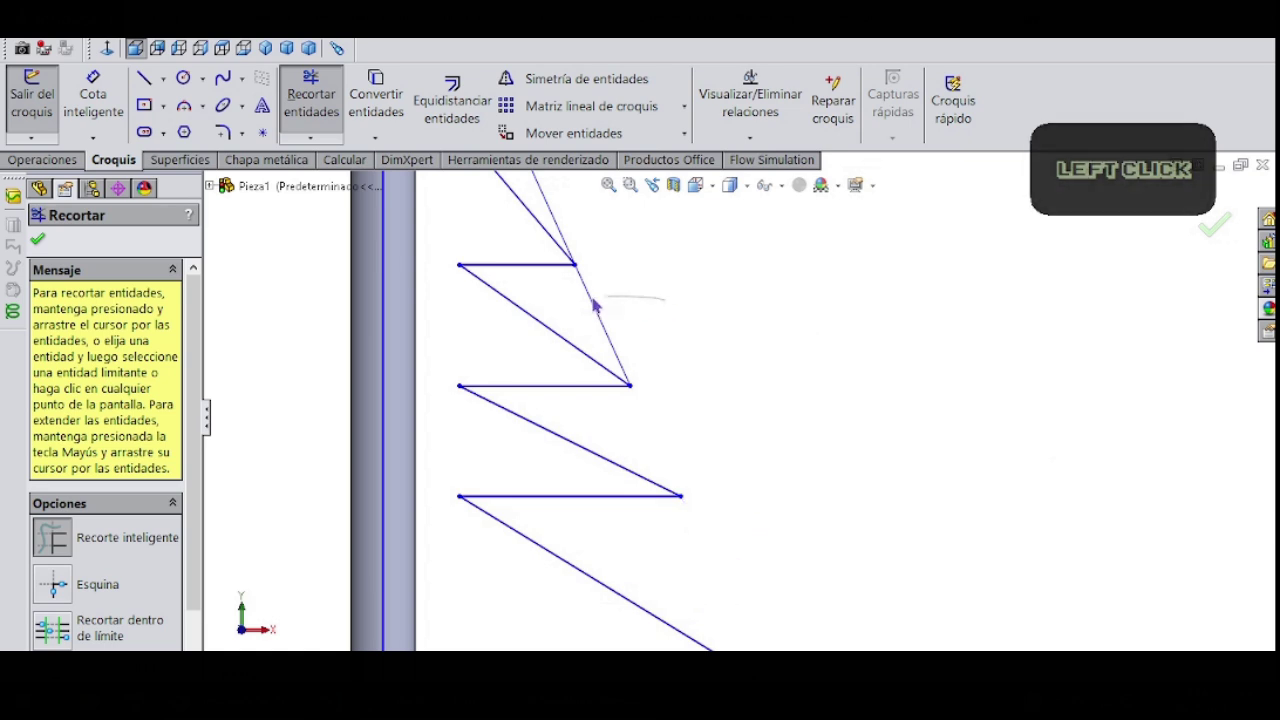
{"action": "scroll", "coordinate": [689, 280], "scroll_direction": "up", "scroll_amount": 3}
{"action": "scroll", "coordinate": [689, 280], "scroll_direction": "down", "scroll_amount": 2}
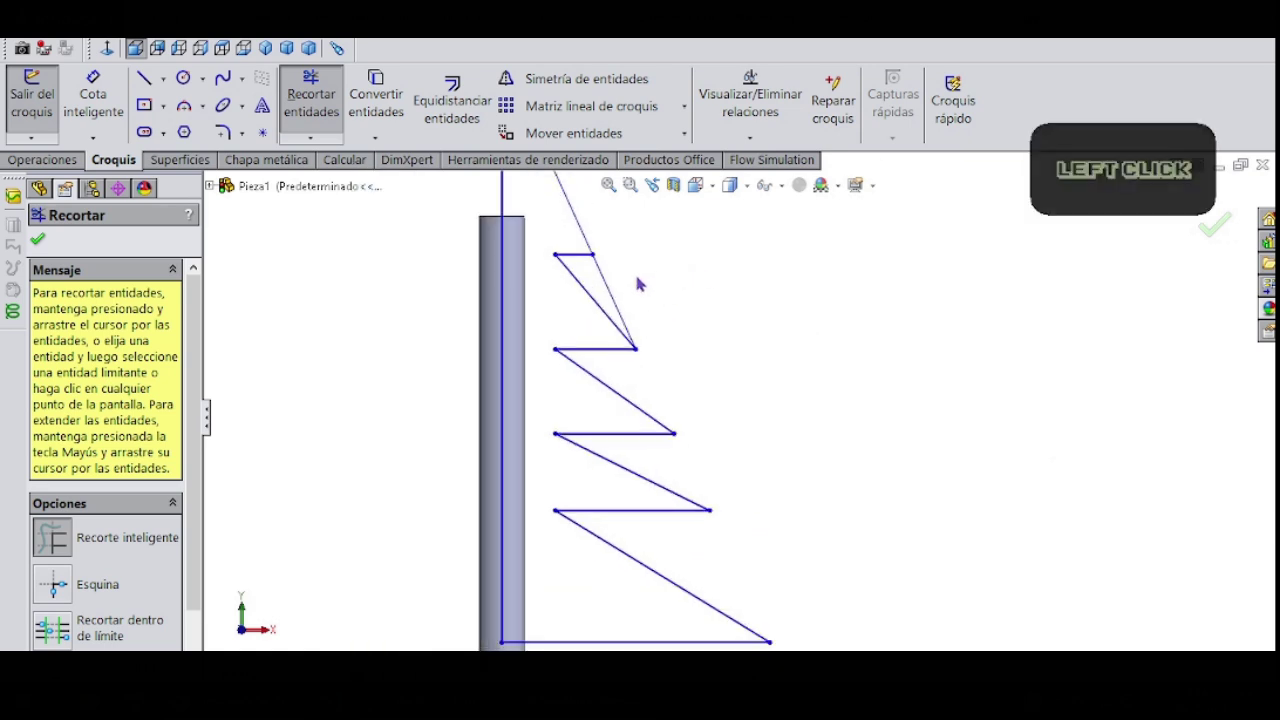
{"action": "left_click", "coordinate": [36, 238]}
Step: Extrude the branch profile 0.4 cm from the mid plane as a separate body, without merging it with the trunk
{"action": "scroll", "coordinate": [838, 450], "scroll_direction": "up", "scroll_amount": 3}
{"action": "left_click", "coordinate": [40, 109]}
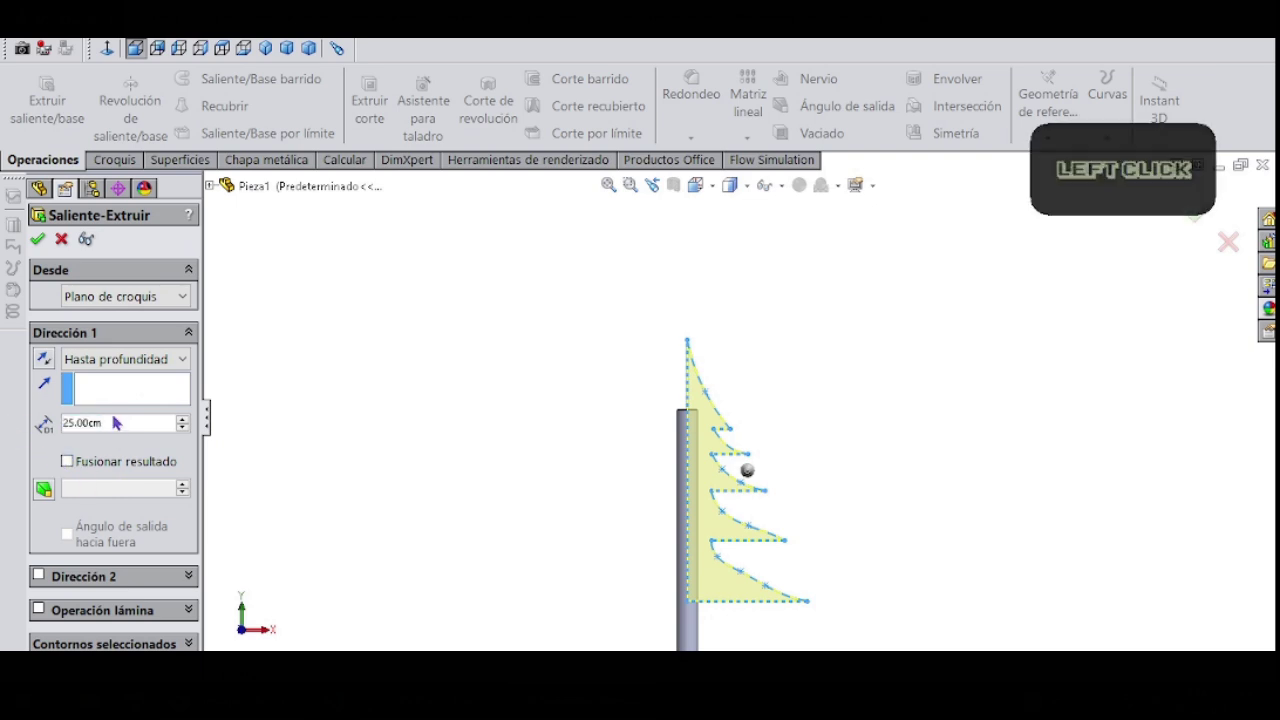
{"action": "type", "text": "0.4"}
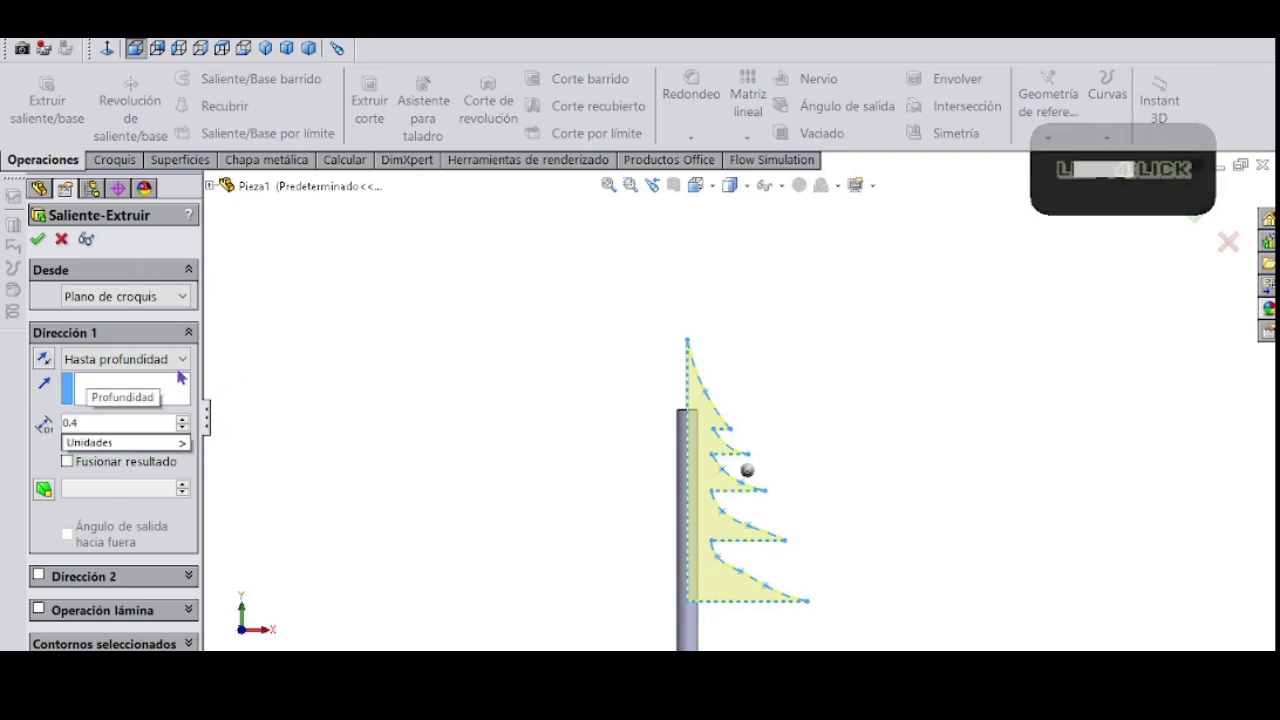
{"action": "left_click", "coordinate": [183, 362]}
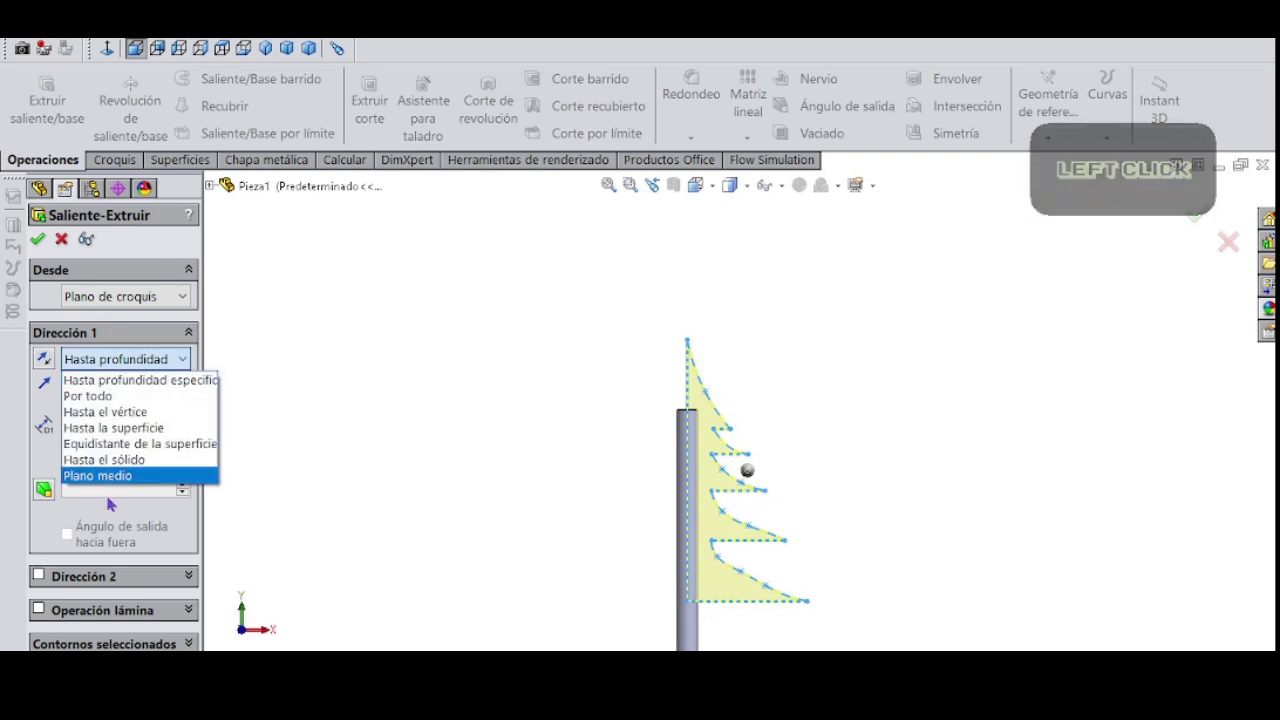
{"action": "left_click", "coordinate": [100, 476]}
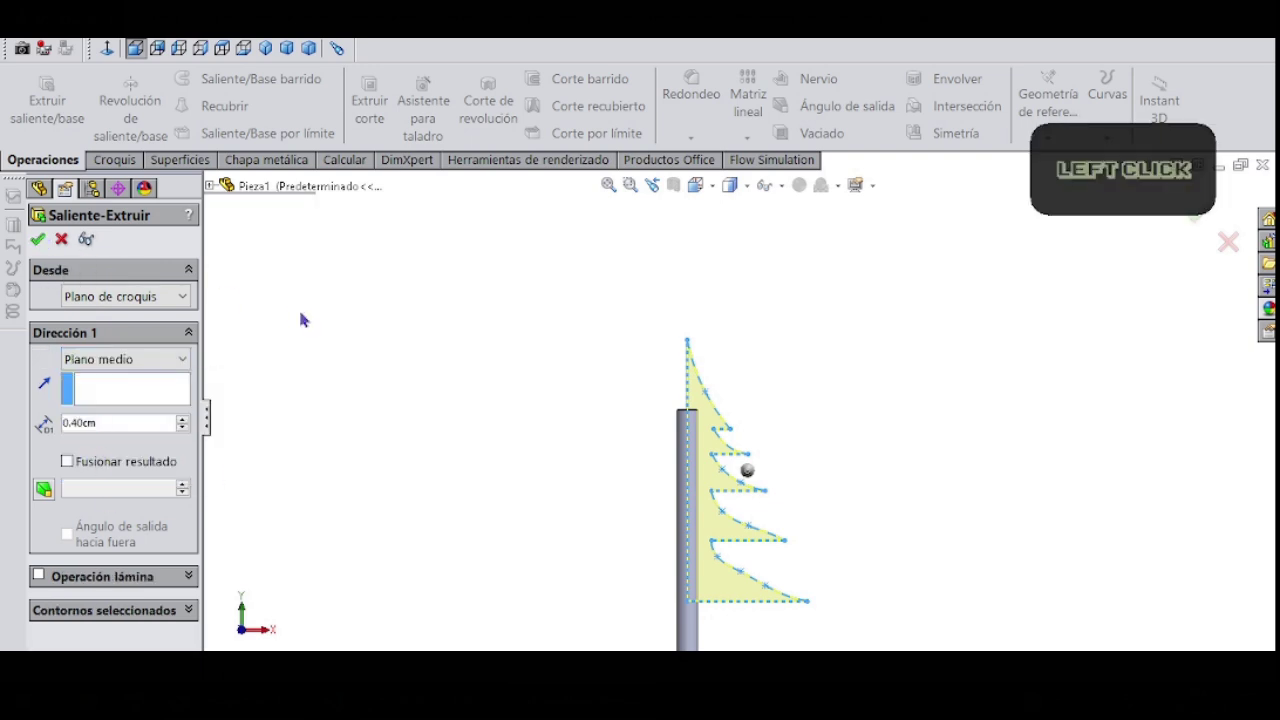
{"action": "scroll", "coordinate": [774, 494], "scroll_direction": "up", "scroll_amount": 2}
{"action": "scroll", "coordinate": [757, 511], "scroll_direction": "down", "scroll_amount": 4}
{"action": "middle_click_drag", "start_coordinate": [814, 412], "coordinate": [821, 438]}
{"action": "left_click", "coordinate": [806, 388]}
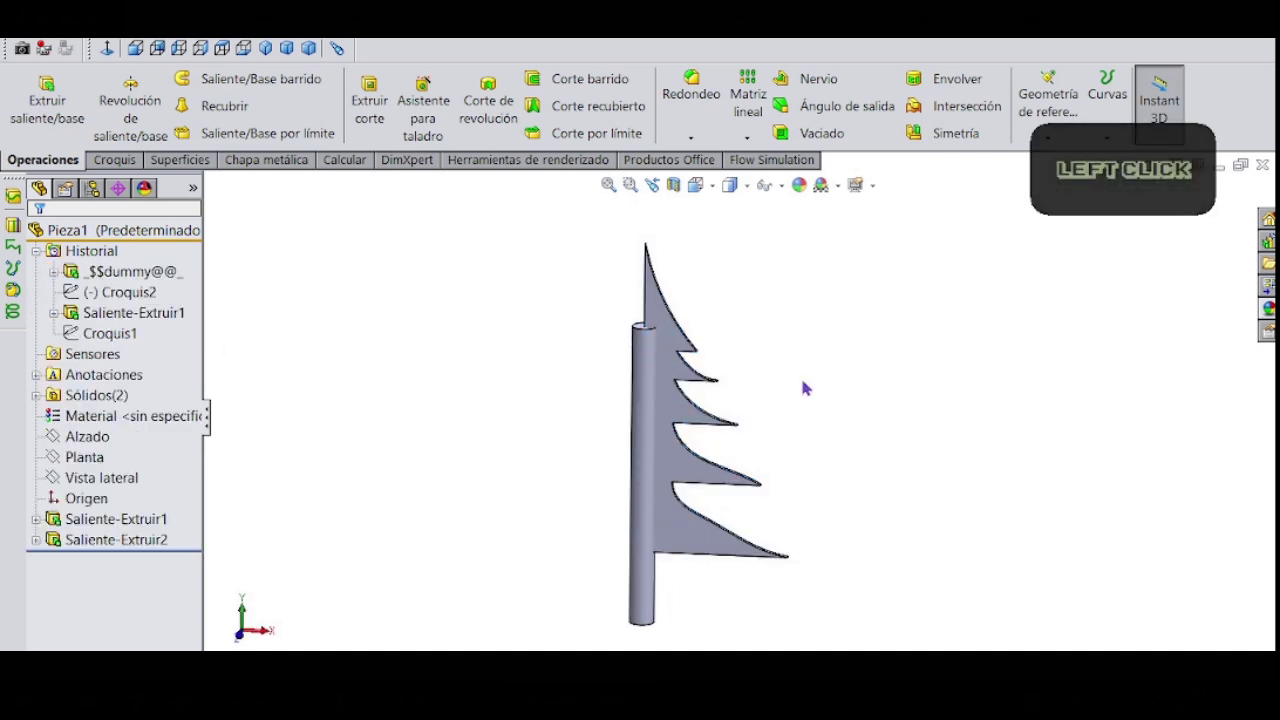
Step: Create a circular pattern of the branch body around the trunk's top circular edge with 8 equally spaced instances over 360°
{"action": "middle_click_drag", "start_coordinate": [789, 369], "coordinate": [777, 379], "text": "ctrl"}
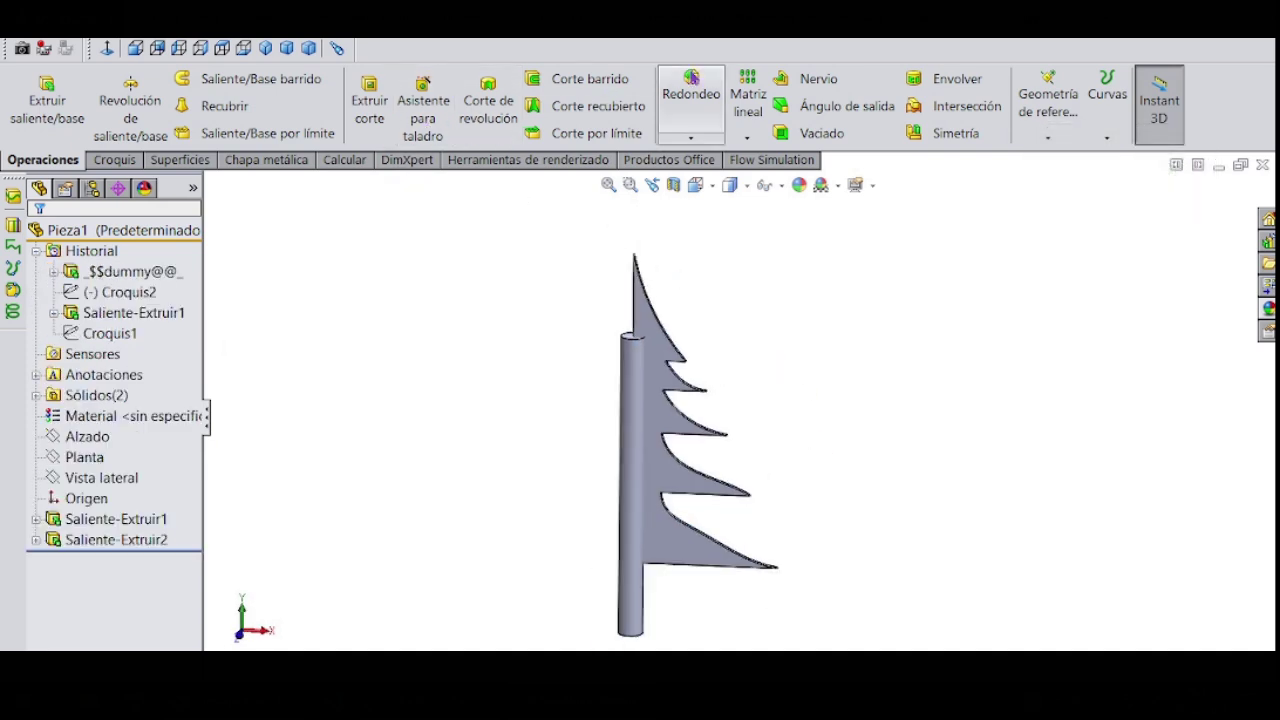
{"action": "left_click", "coordinate": [747, 140]}
{"action": "left_click", "coordinate": [758, 162]}
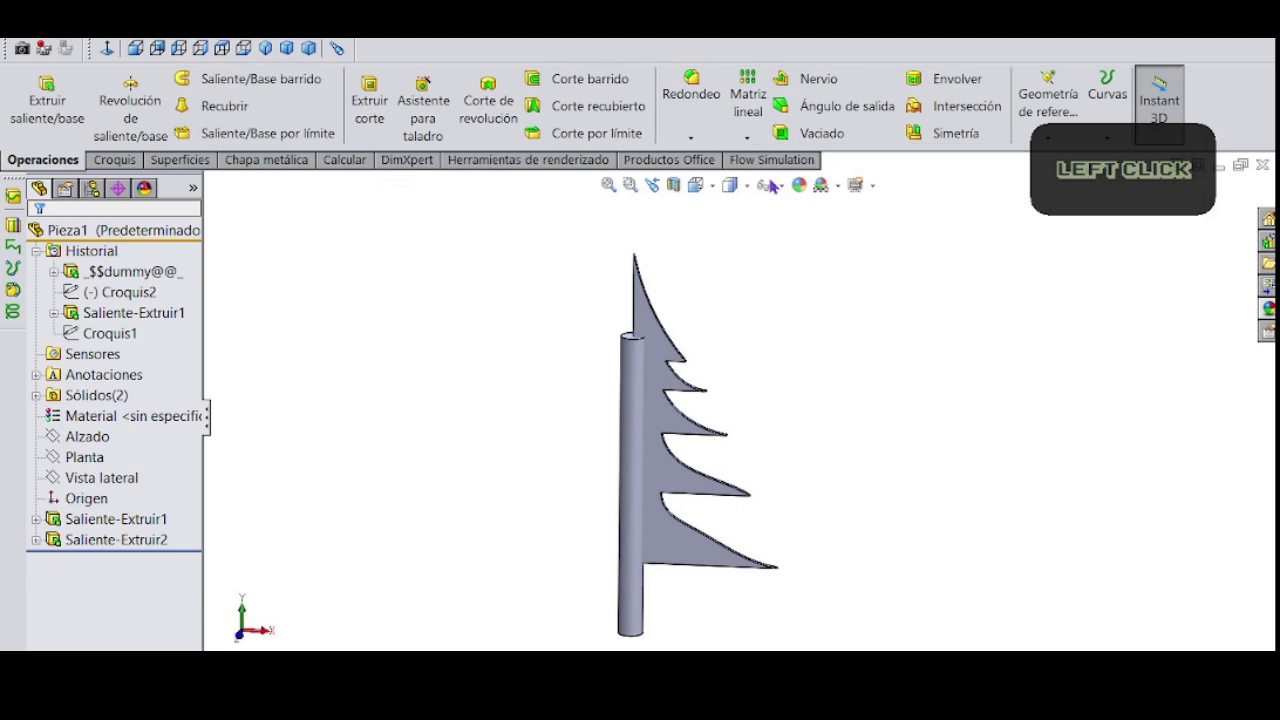
{"action": "left_click", "coordinate": [78, 300]}
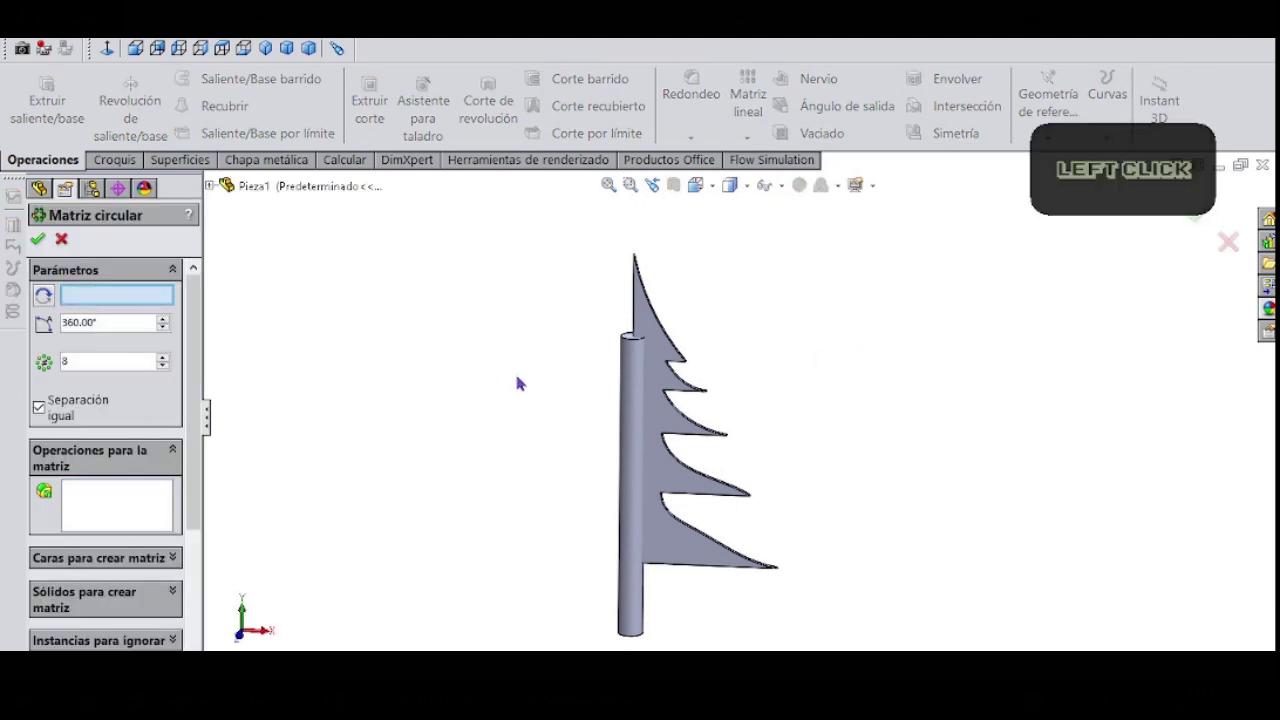
{"action": "scroll", "coordinate": [600, 350], "scroll_direction": "down", "scroll_amount": 2}
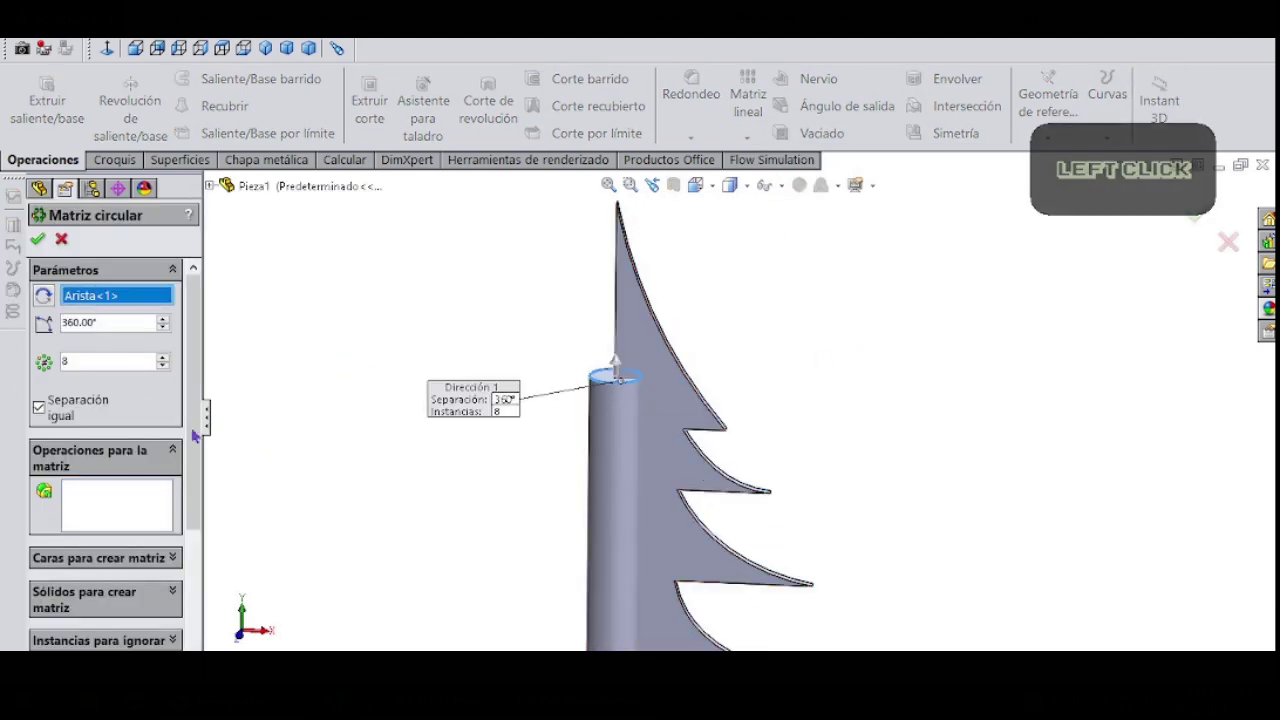
{"action": "left_click", "coordinate": [127, 598]}
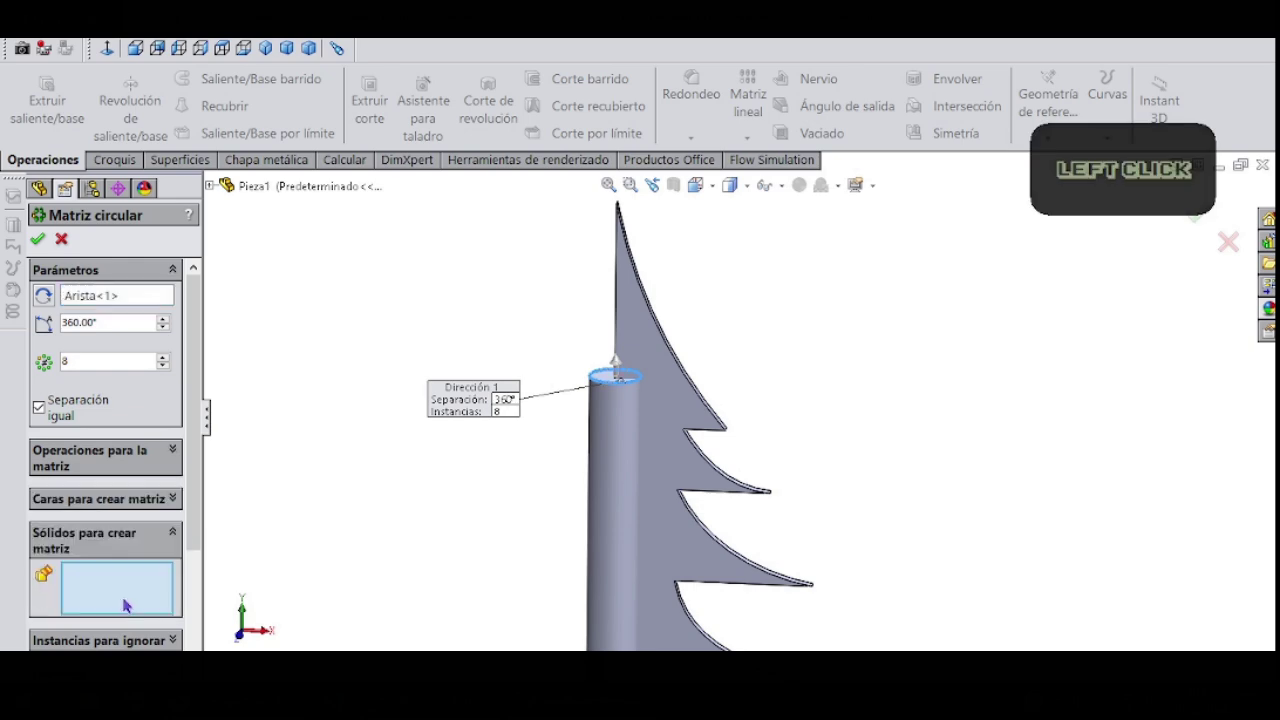
{"action": "left_click", "coordinate": [686, 400]}
{"action": "scroll", "coordinate": [845, 450], "scroll_direction": "up", "scroll_amount": 3}
{"action": "middle_click_drag", "start_coordinate": [845, 452], "coordinate": [808, 486]}
{"action": "scroll", "coordinate": [811, 483], "scroll_direction": "up", "scroll_amount": 3}
{"action": "left_click", "coordinate": [38, 239]}
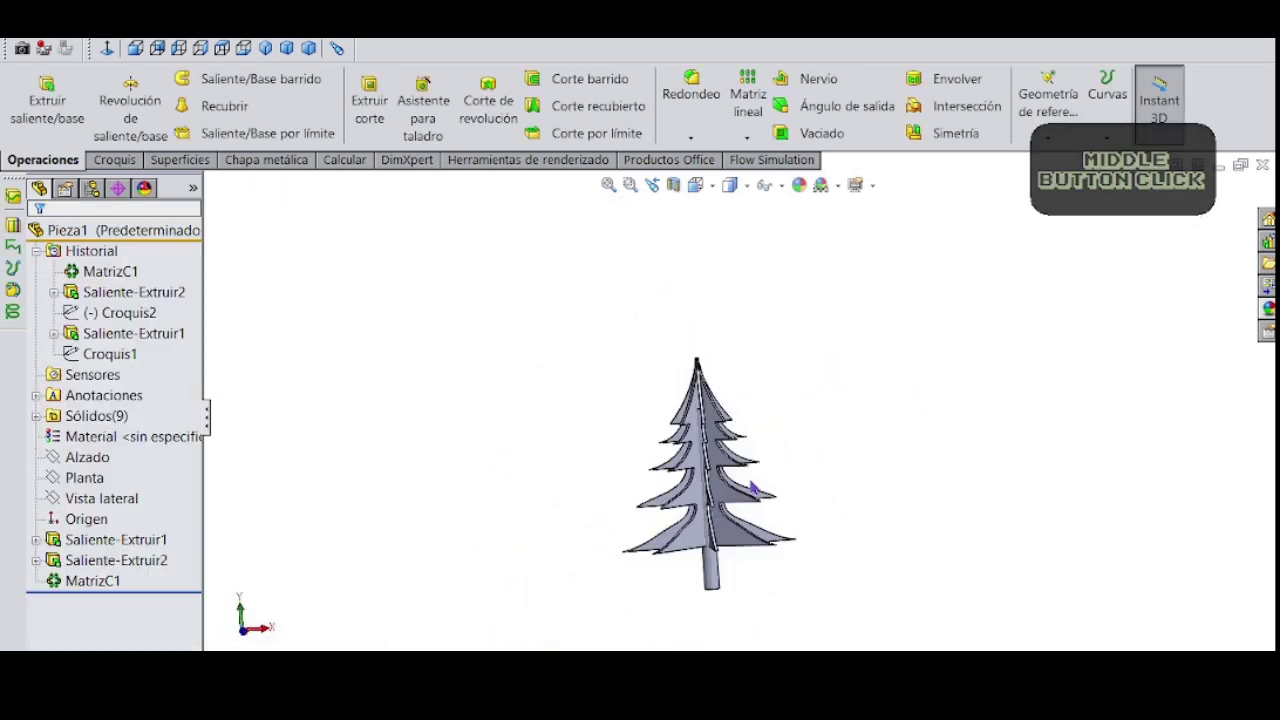
Step: Sketch a centre rectangle about 13.6 by 12.4 cm around the origin on the trunk's bottom face
{"action": "scroll", "coordinate": [697, 435], "scroll_direction": "down", "scroll_amount": 5}
{"action": "middle_click_drag", "start_coordinate": [697, 435], "coordinate": [717, 490]}
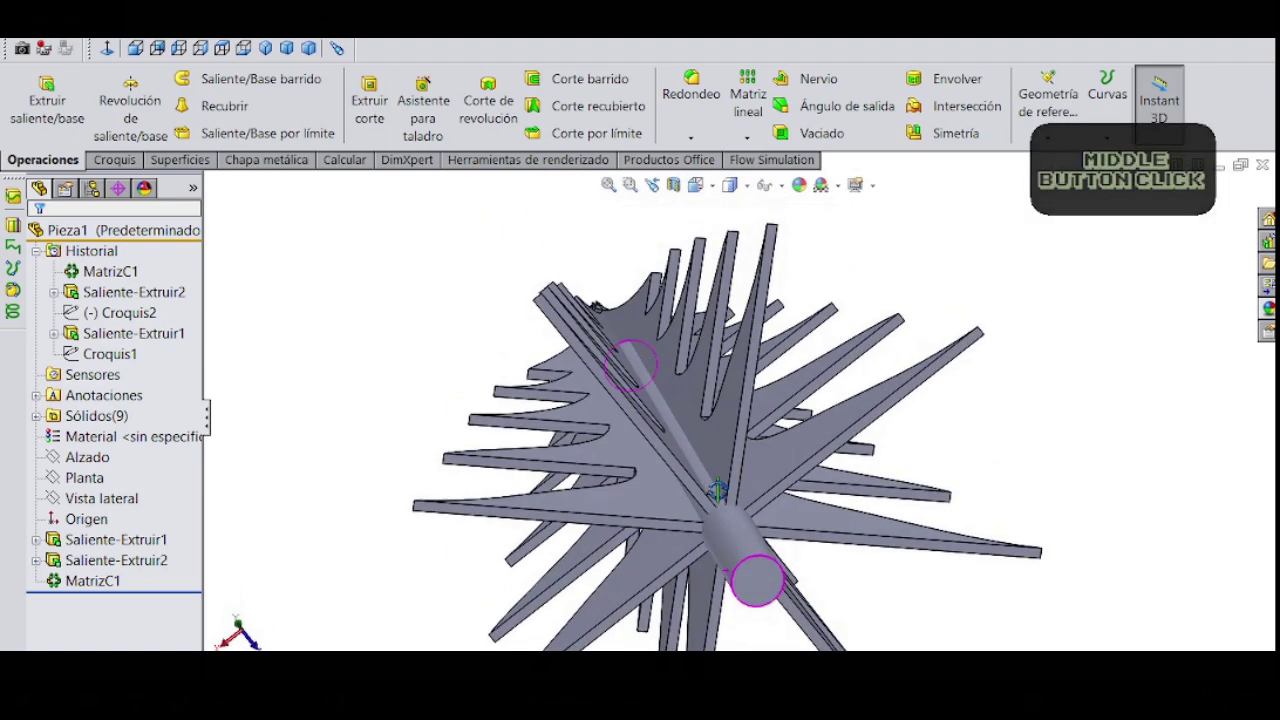
{"action": "left_click", "coordinate": [763, 586]}
{"action": "left_click", "coordinate": [820, 523]}
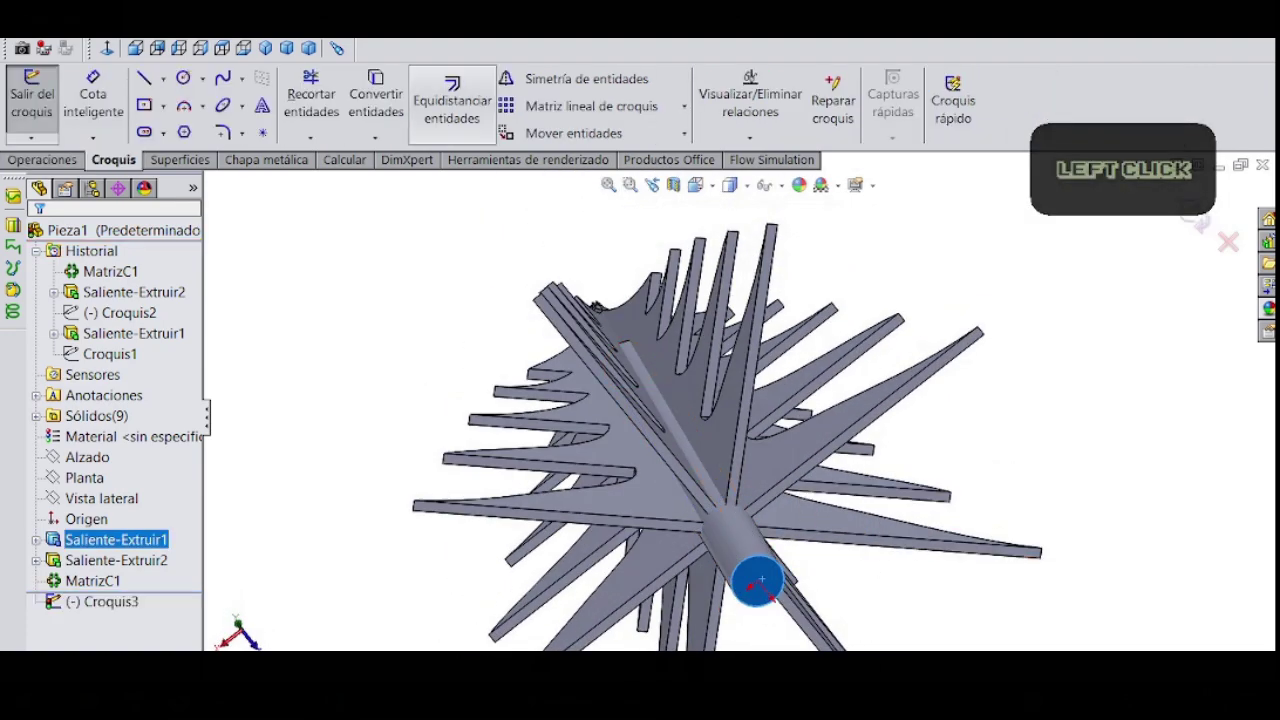
{"action": "left_click", "coordinate": [107, 50]}
{"action": "left_click", "coordinate": [1040, 397]}
{"action": "scroll", "coordinate": [750, 423], "scroll_direction": "down", "scroll_amount": 4}
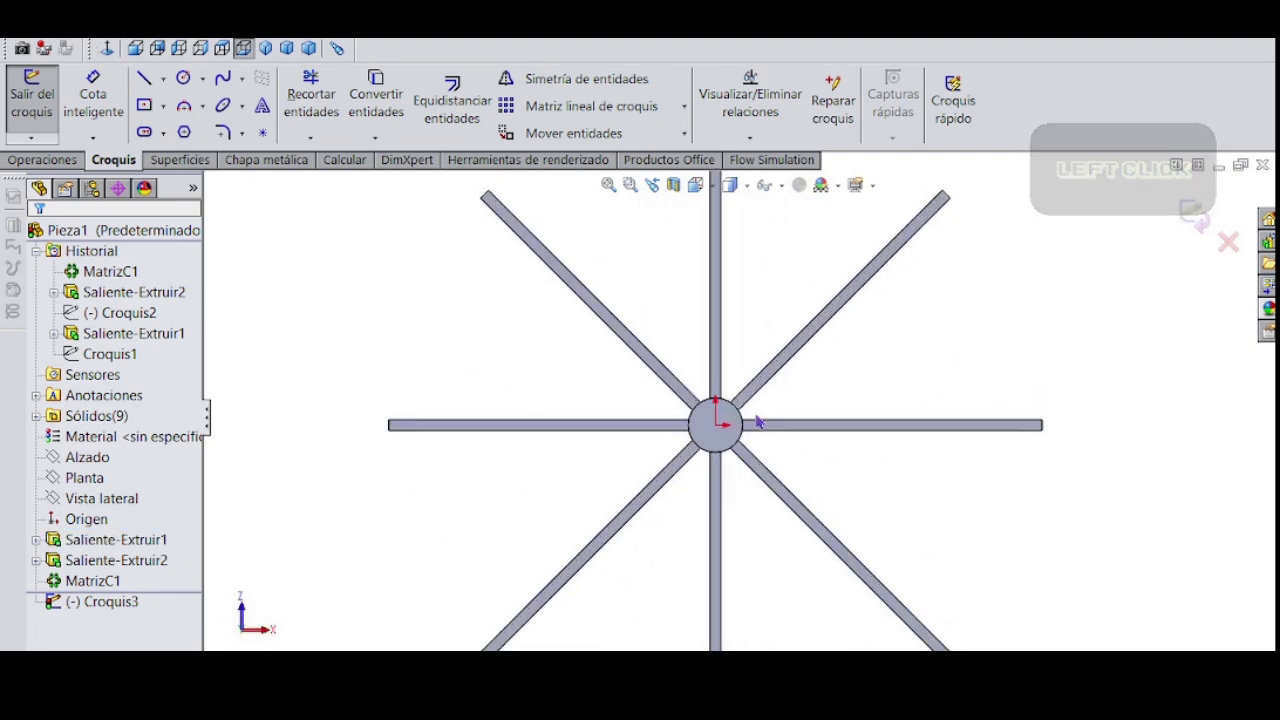
{"action": "left_click", "coordinate": [163, 106]}
{"action": "left_click", "coordinate": [182, 133]}
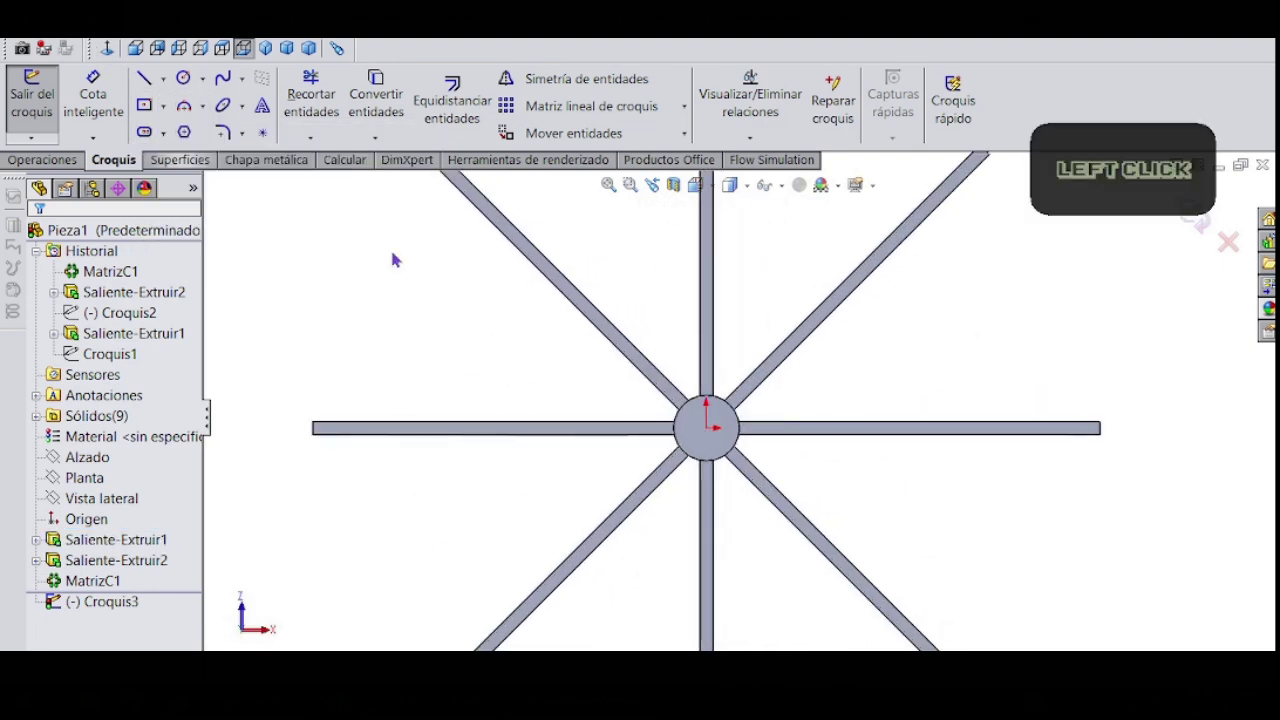
{"action": "left_click", "coordinate": [712, 445]}
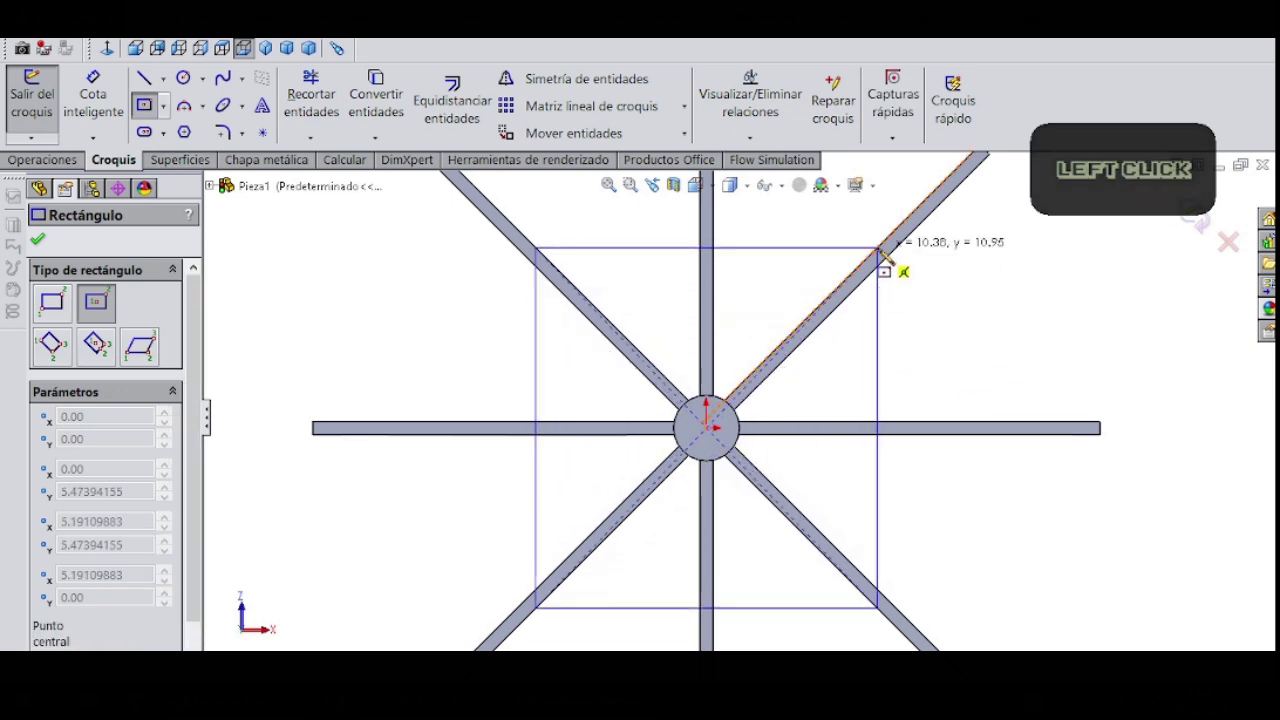
{"action": "left_click", "coordinate": [889, 257]}
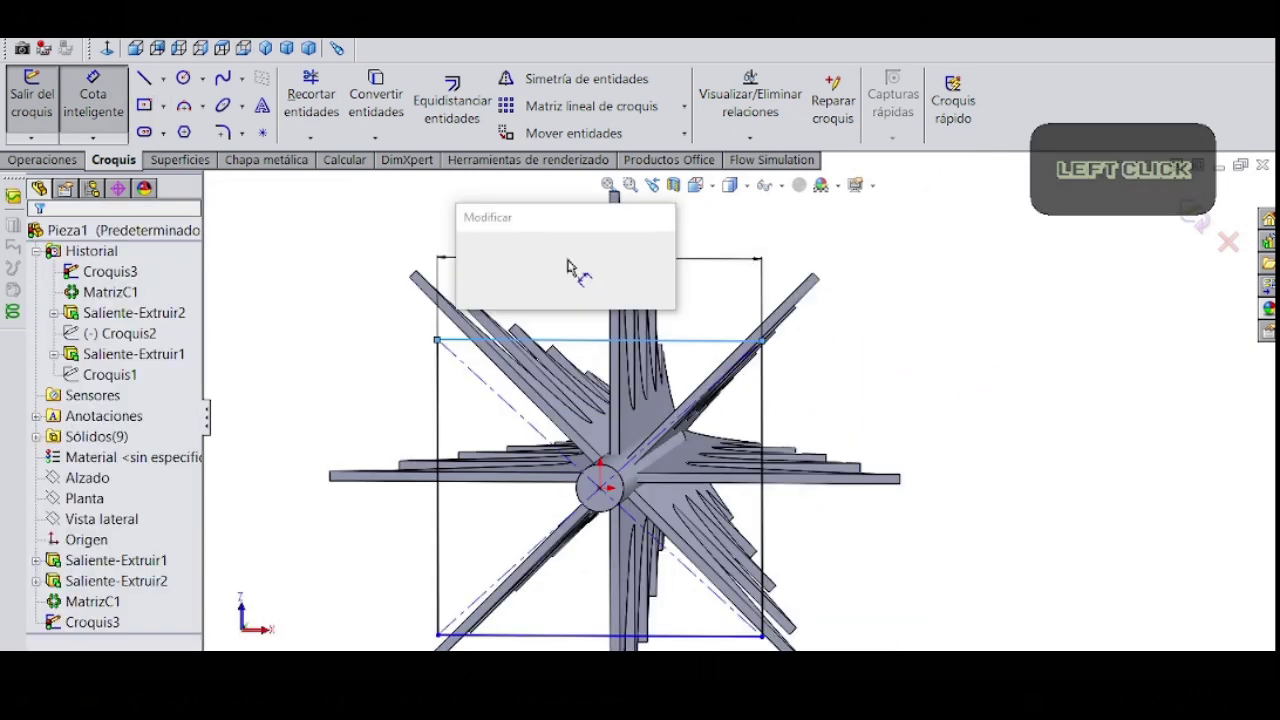
Step: Dimension the rectangle's width and height to 11 cm each
{"action": "type", "text": "11"}
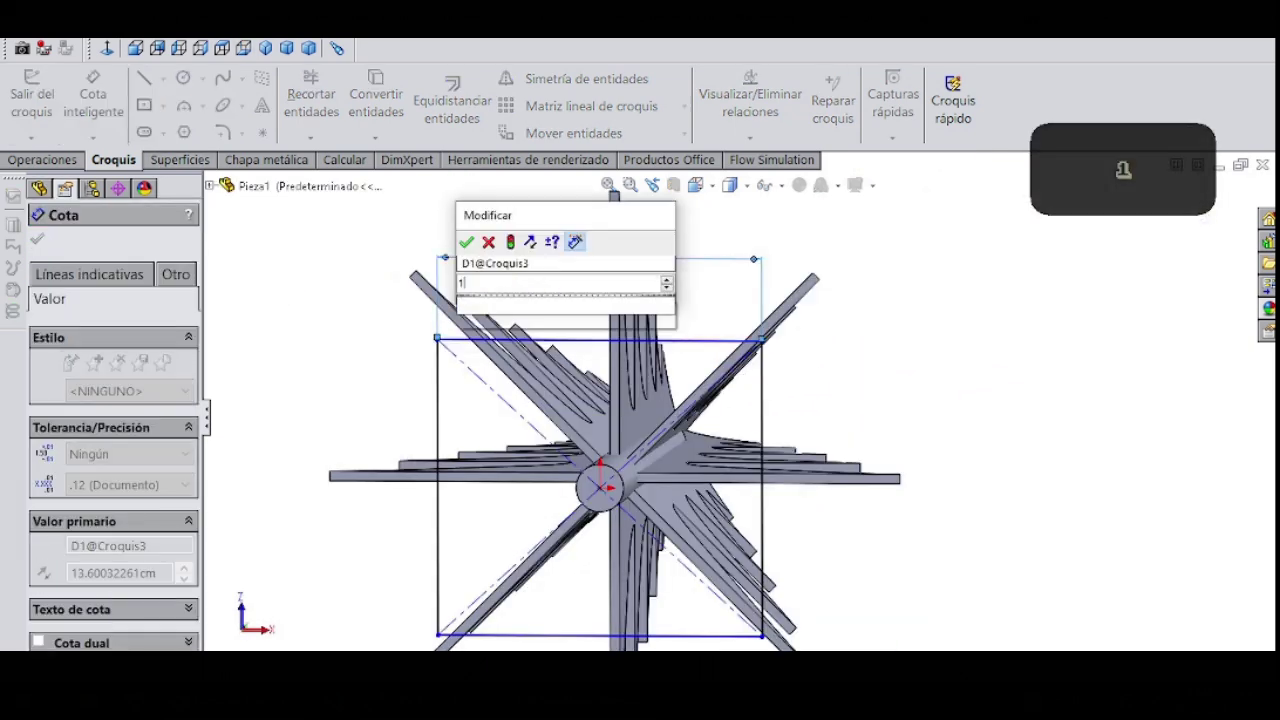
{"action": "left_click", "coordinate": [467, 242]}
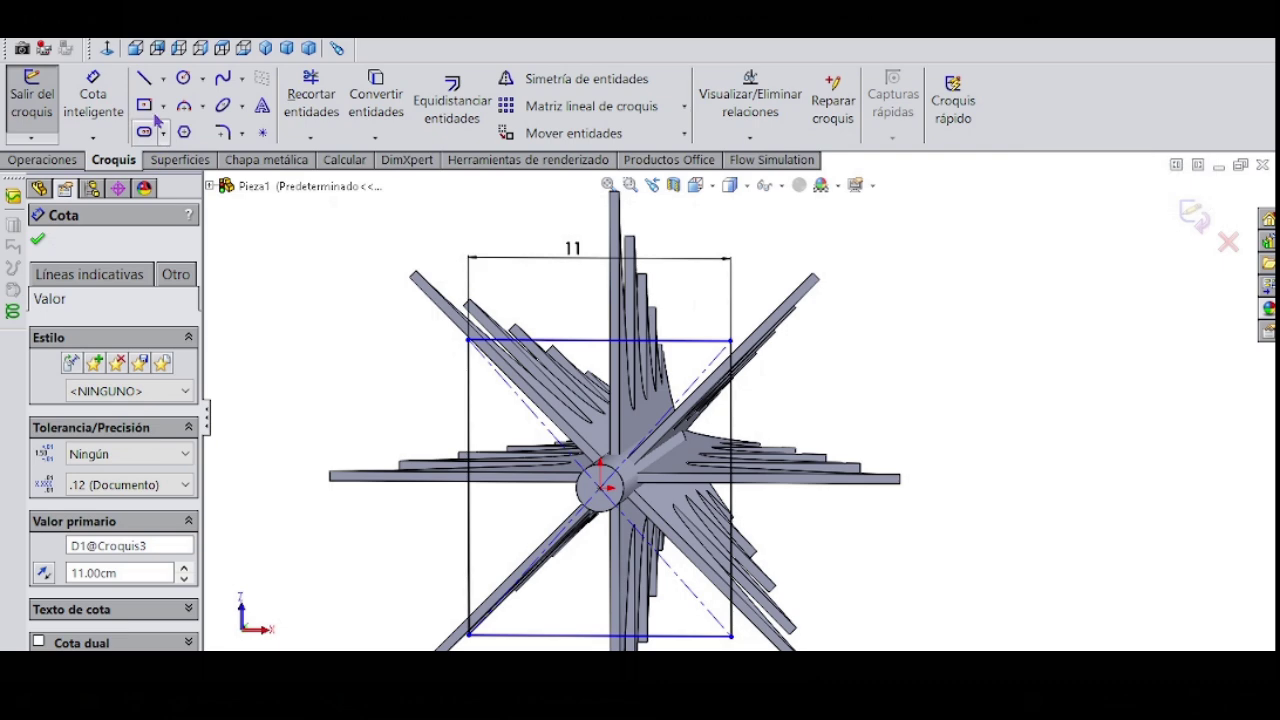
{"action": "left_click", "coordinate": [80, 108]}
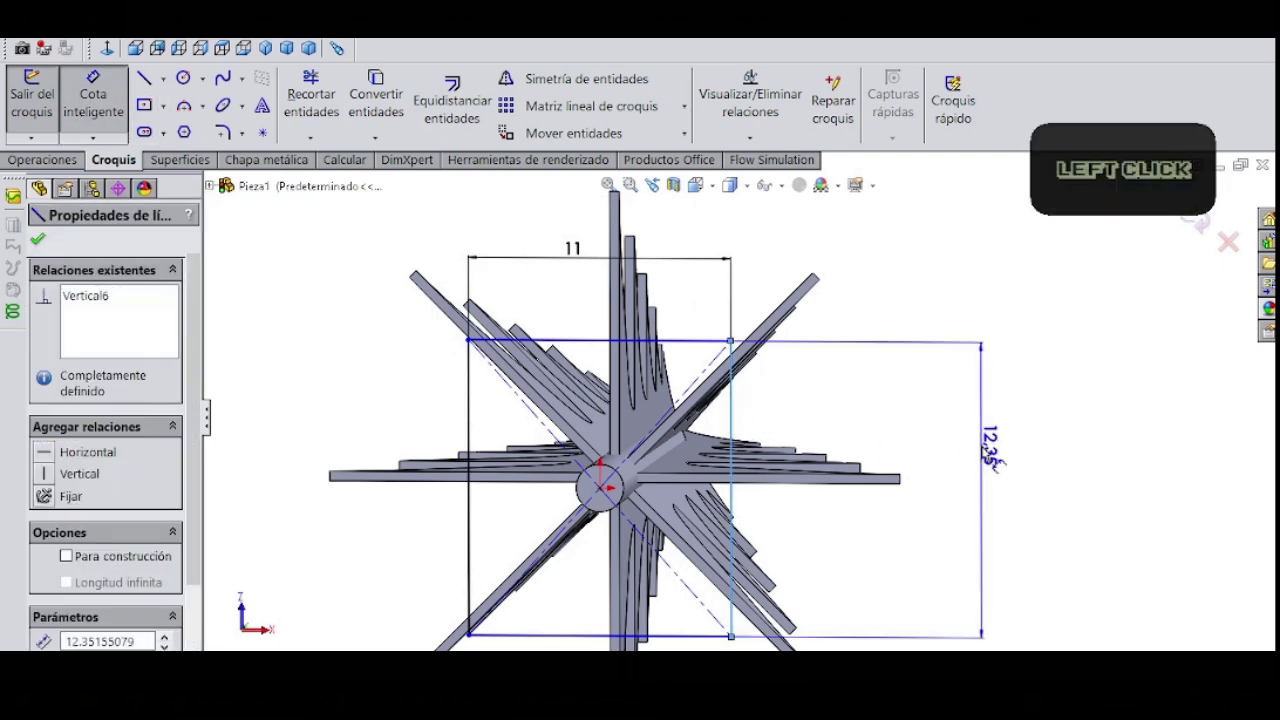
{"action": "left_click", "coordinate": [980, 480]}
{"action": "type", "text": "11"}
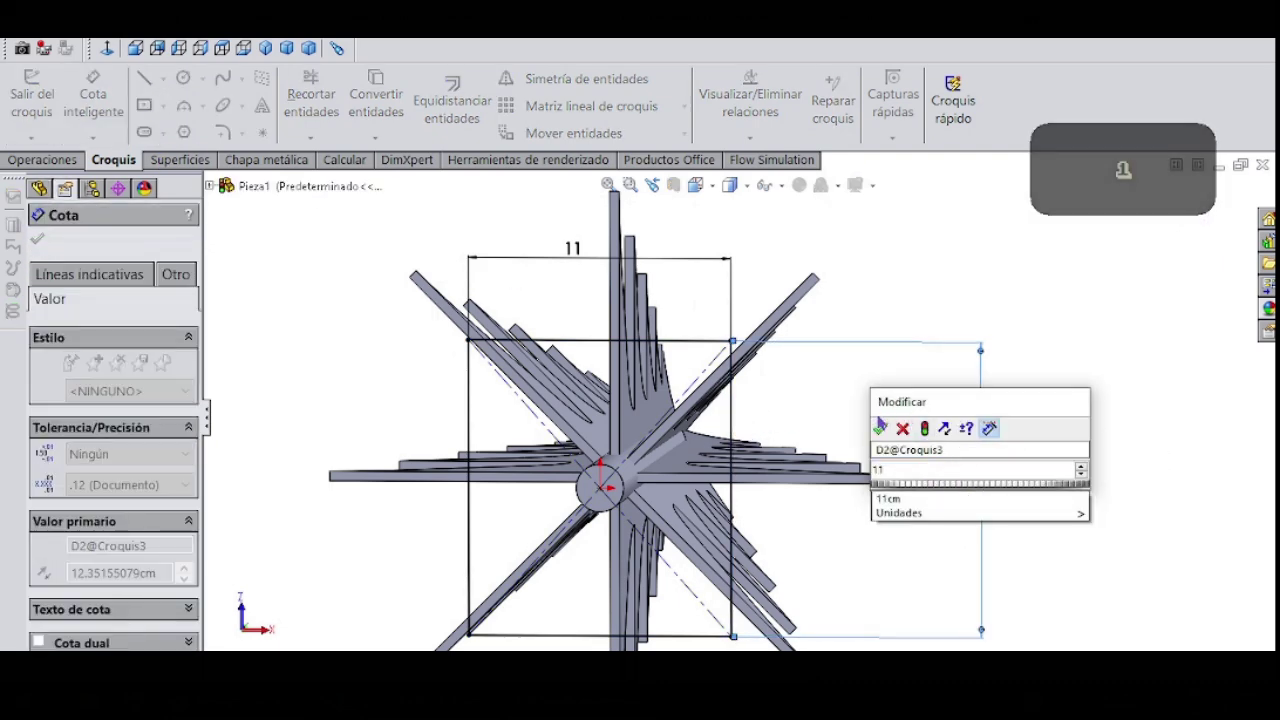
{"action": "left_click", "coordinate": [880, 428]}
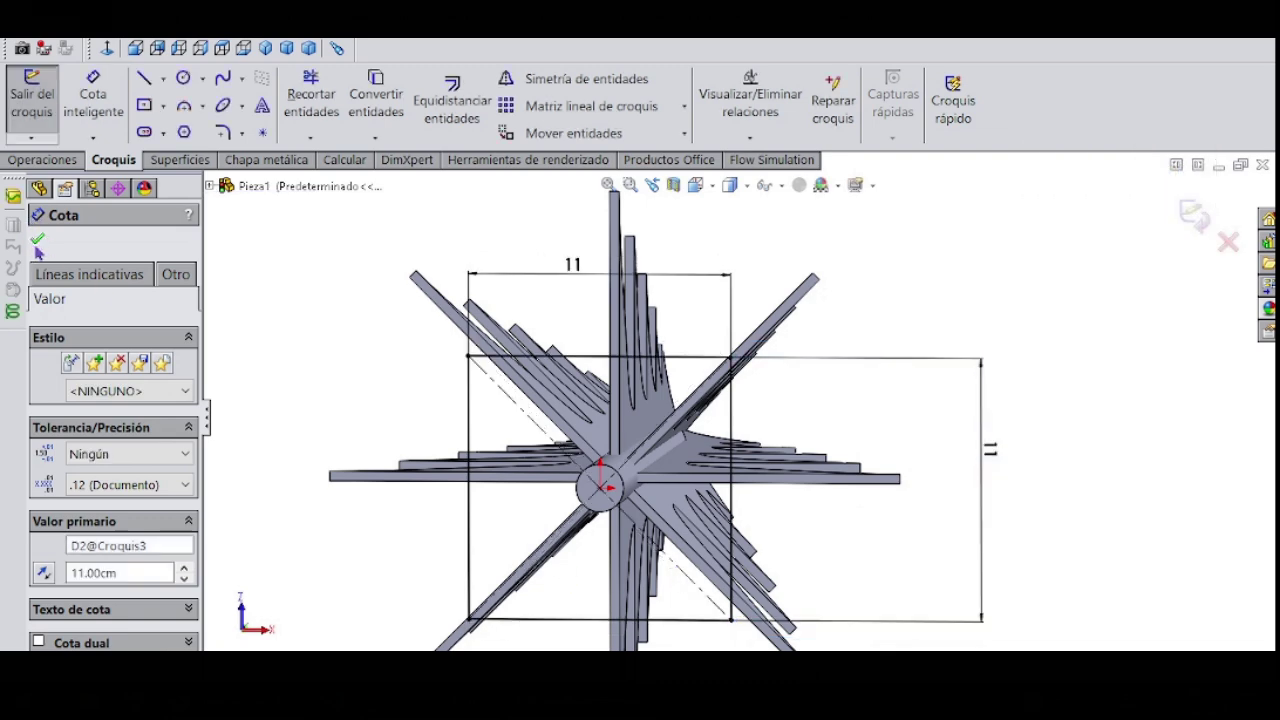
{"action": "left_click", "coordinate": [39, 242]}
Step: Extrude the square 6 cm downward from the trunk's bottom as a separate body, without merging the result
{"action": "middle_click_drag", "start_coordinate": [854, 434], "coordinate": [854, 371]}
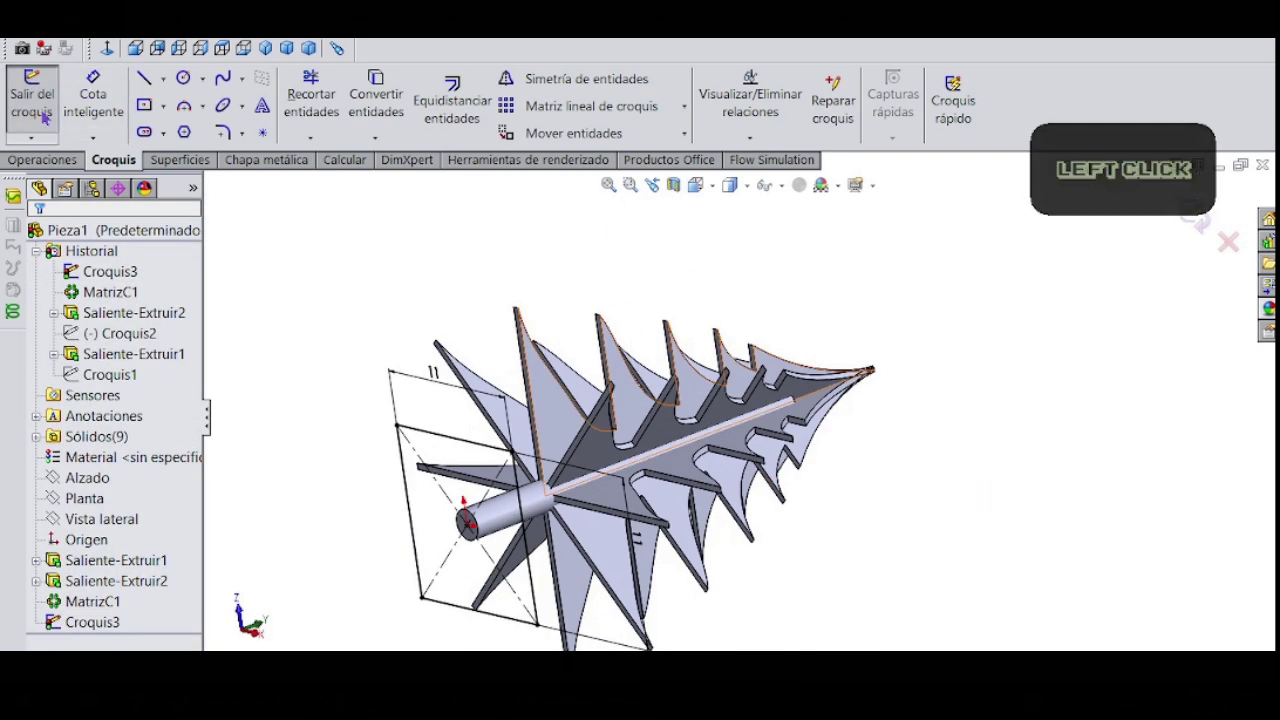
{"action": "left_click", "coordinate": [31, 100]}
{"action": "left_click", "coordinate": [50, 120]}
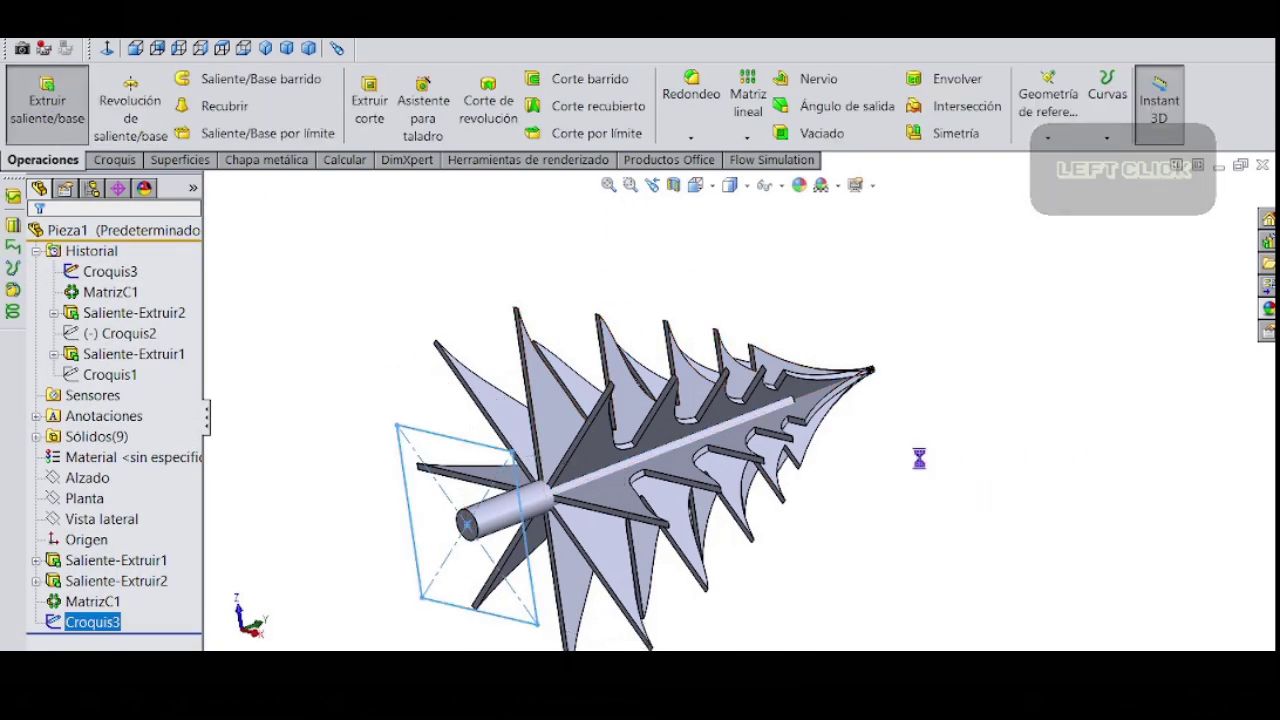
{"action": "left_click", "coordinate": [66, 461]}
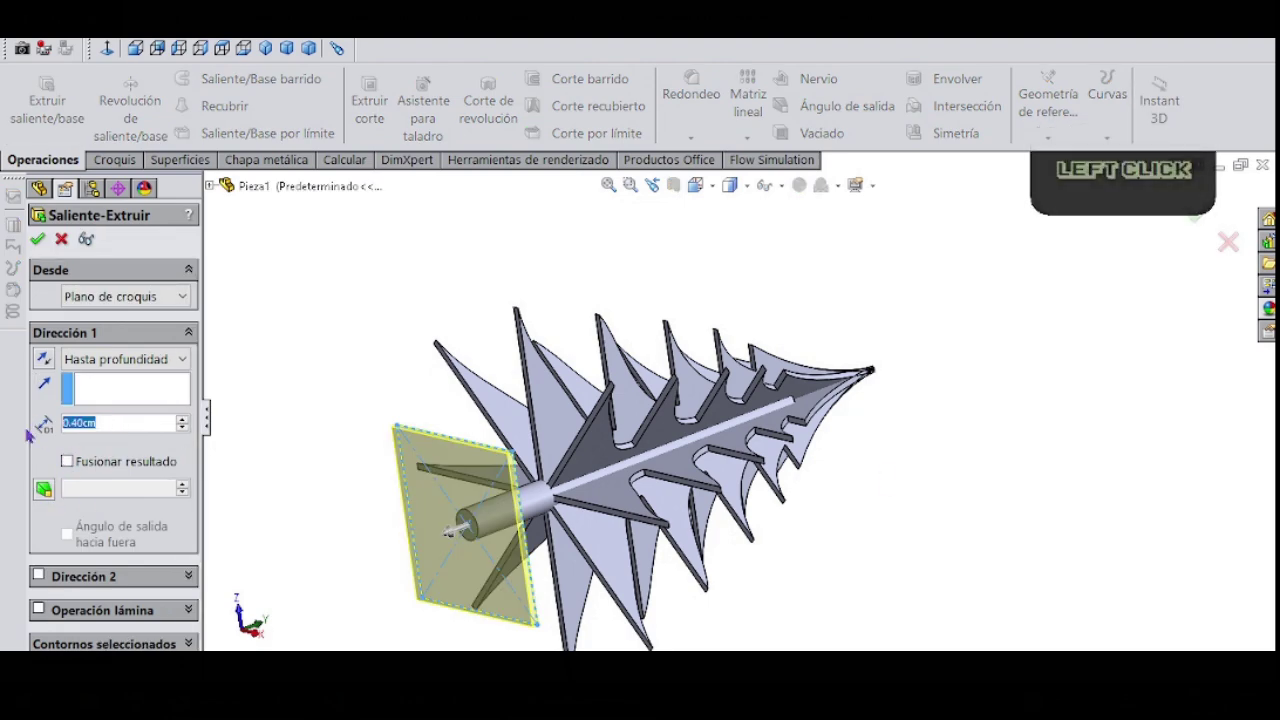
{"action": "type", "text": "6"}
{"action": "key", "text": "Return"}
{"action": "middle_click_drag", "start_coordinate": [777, 437], "coordinate": [760, 528]}
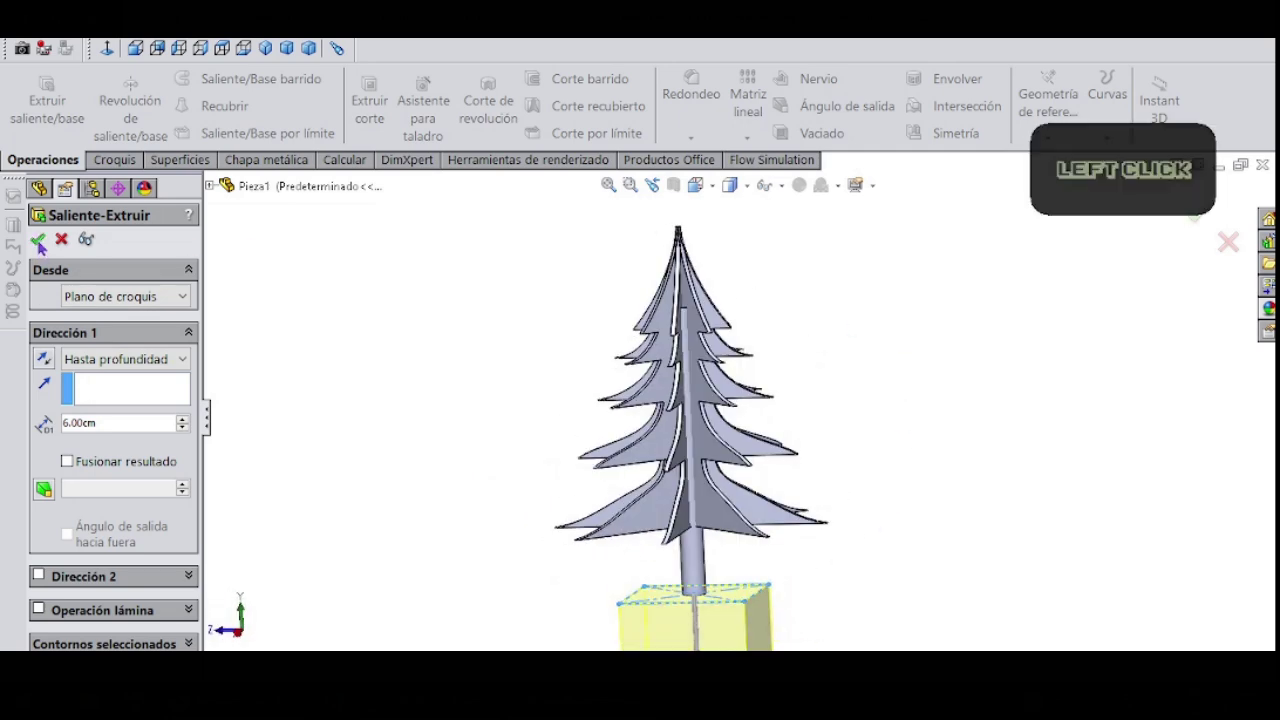
Step: Fillet the four vertical edges of the base block
{"action": "scroll", "coordinate": [772, 562], "scroll_direction": "up", "scroll_amount": 2}
{"action": "scroll", "coordinate": [730, 606], "scroll_direction": "down", "scroll_amount": 6}
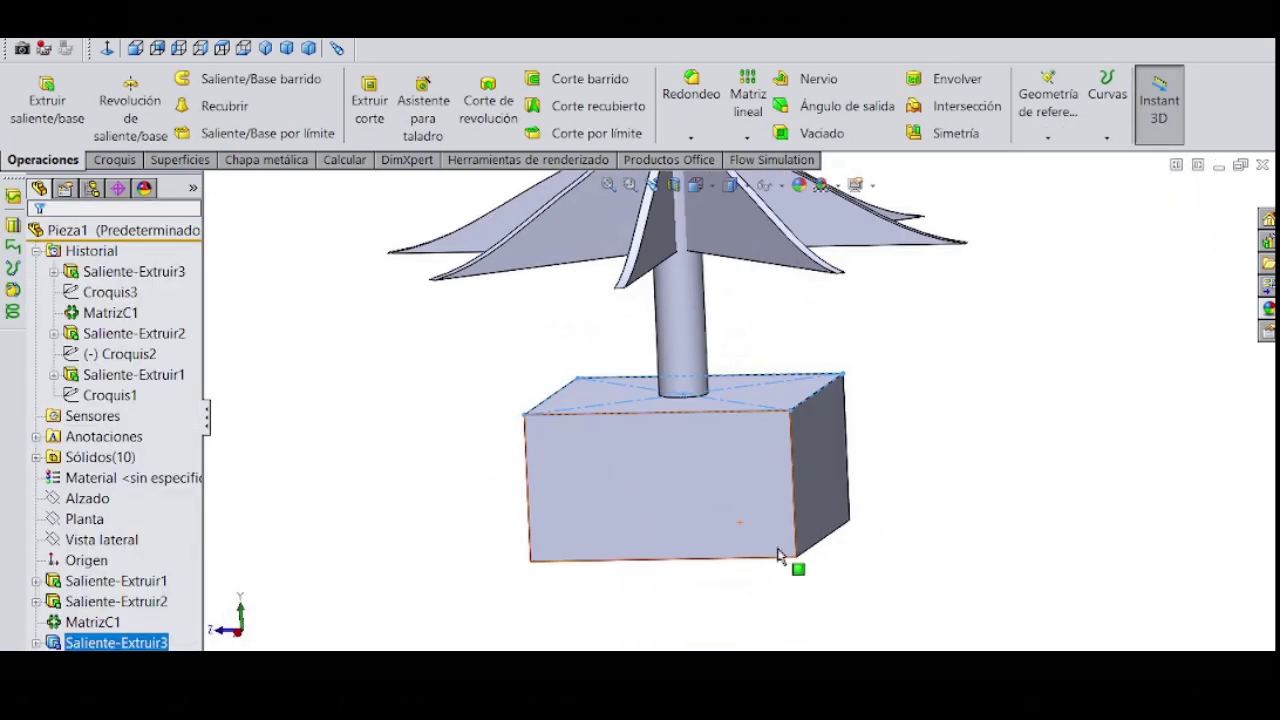
{"action": "right_click", "coordinate": [794, 490]}
{"action": "left_click", "coordinate": [893, 455]}
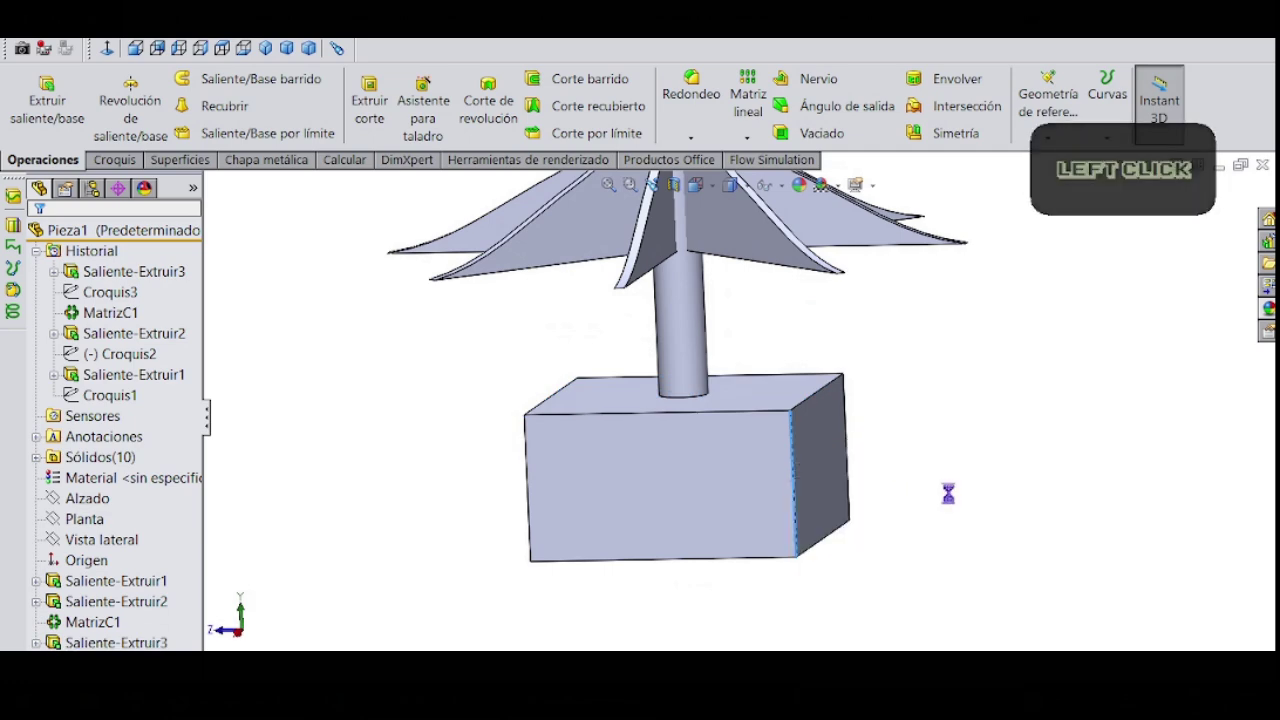
{"action": "middle_click_drag", "start_coordinate": [828, 515], "coordinate": [674, 506]}
{"action": "left_click", "coordinate": [645, 463]}
{"action": "left_click", "coordinate": [533, 432]}
Step: Fillet the base block's bottom and top edge loops with a 1 cm radius
{"action": "right_click", "coordinate": [836, 457]}
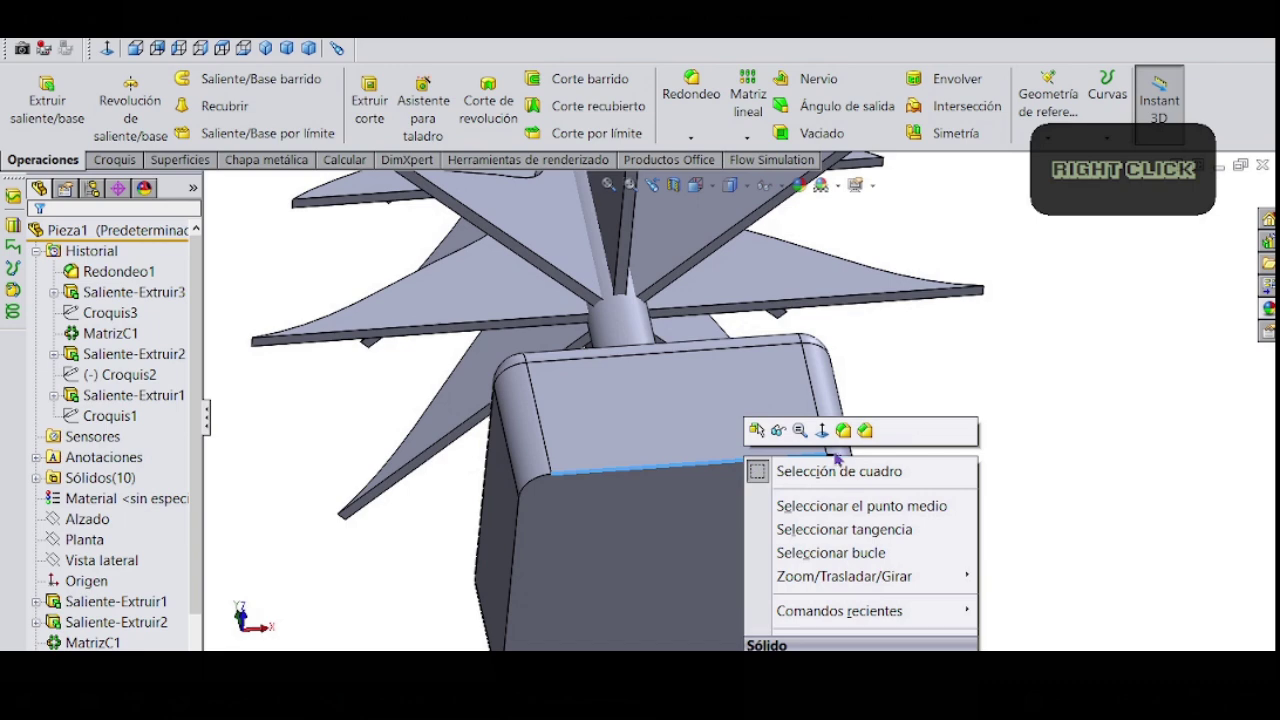
{"action": "left_click", "coordinate": [845, 430]}
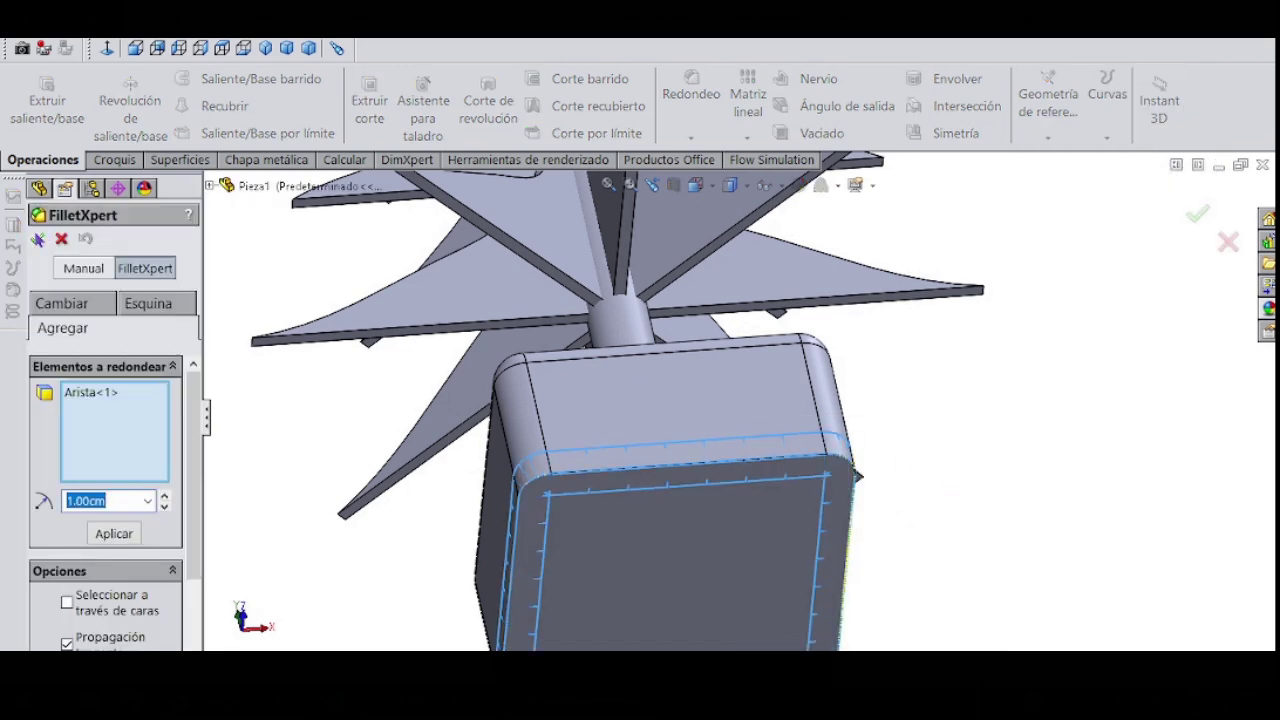
{"action": "scroll", "coordinate": [897, 357], "scroll_direction": "up", "scroll_amount": 1}
{"action": "middle_click_drag", "start_coordinate": [897, 357], "coordinate": [731, 460]}
{"action": "scroll", "coordinate": [849, 451], "scroll_direction": "down", "scroll_amount": 2}
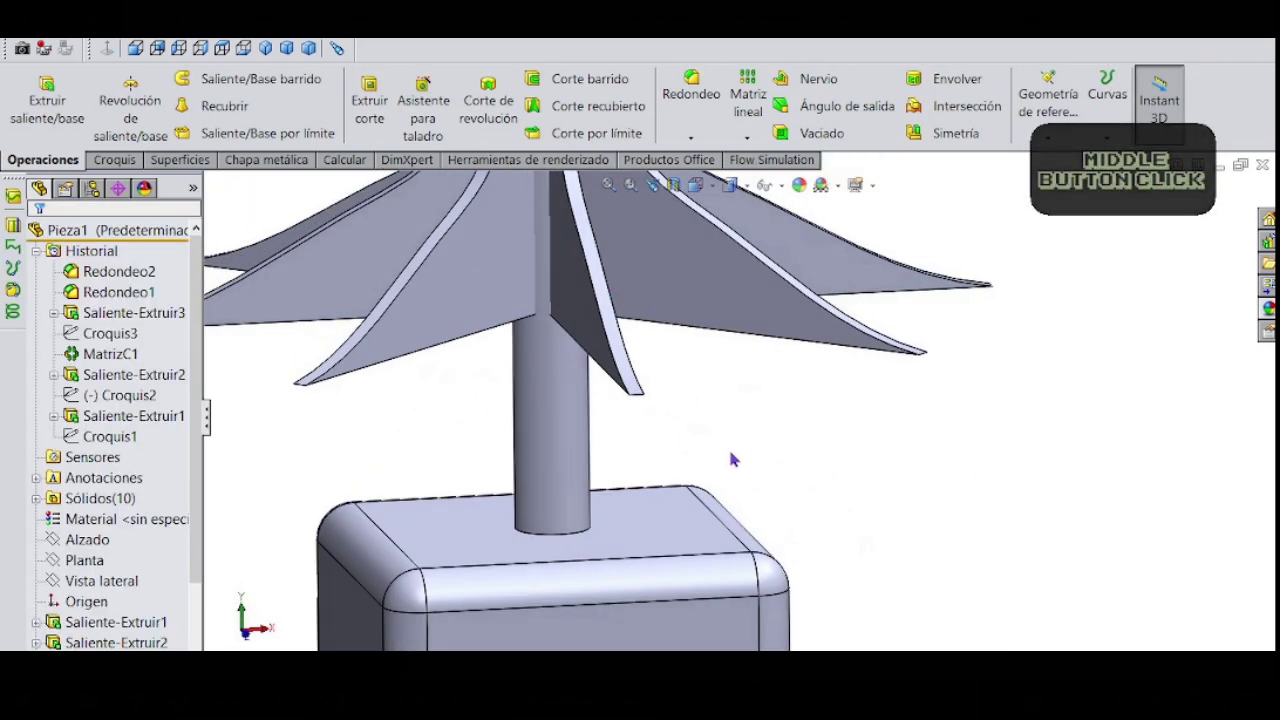
Step: Sketch a circle about 1.93 cm in diameter on the Alzado plane, centred on the tip of one of the lowest branches
{"action": "scroll", "coordinate": [730, 460], "scroll_direction": "up", "scroll_amount": 5}
{"action": "scroll", "coordinate": [731, 460], "scroll_direction": "down", "scroll_amount": 3}
{"action": "scroll", "coordinate": [95, 578], "scroll_direction": "down", "scroll_amount": 2}
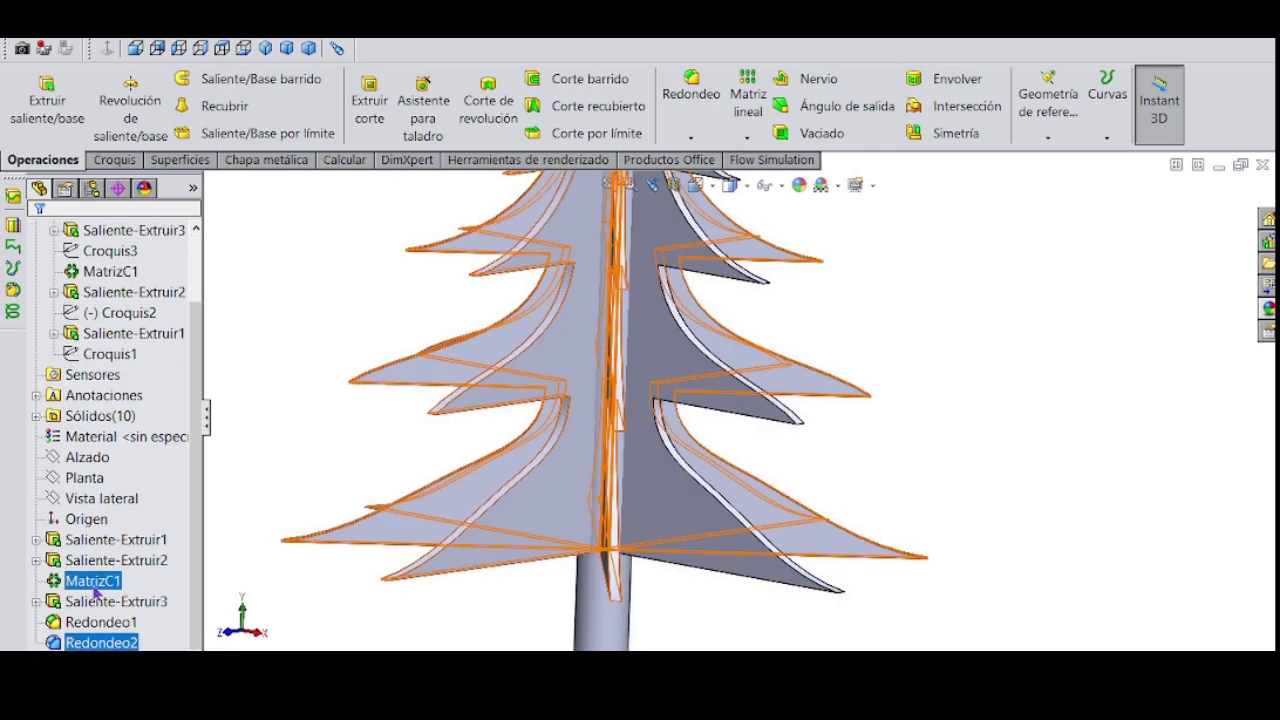
{"action": "left_click", "coordinate": [88, 458]}
{"action": "left_click", "coordinate": [104, 436]}
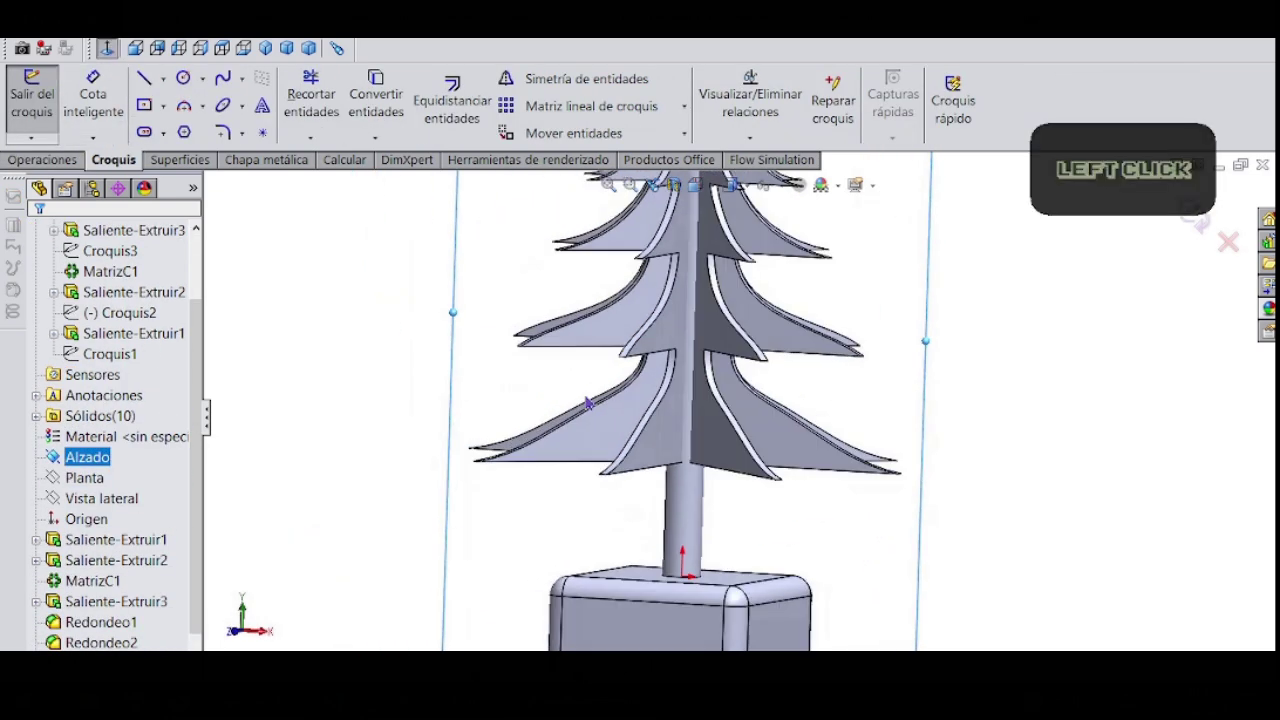
{"action": "left_click", "coordinate": [183, 80]}
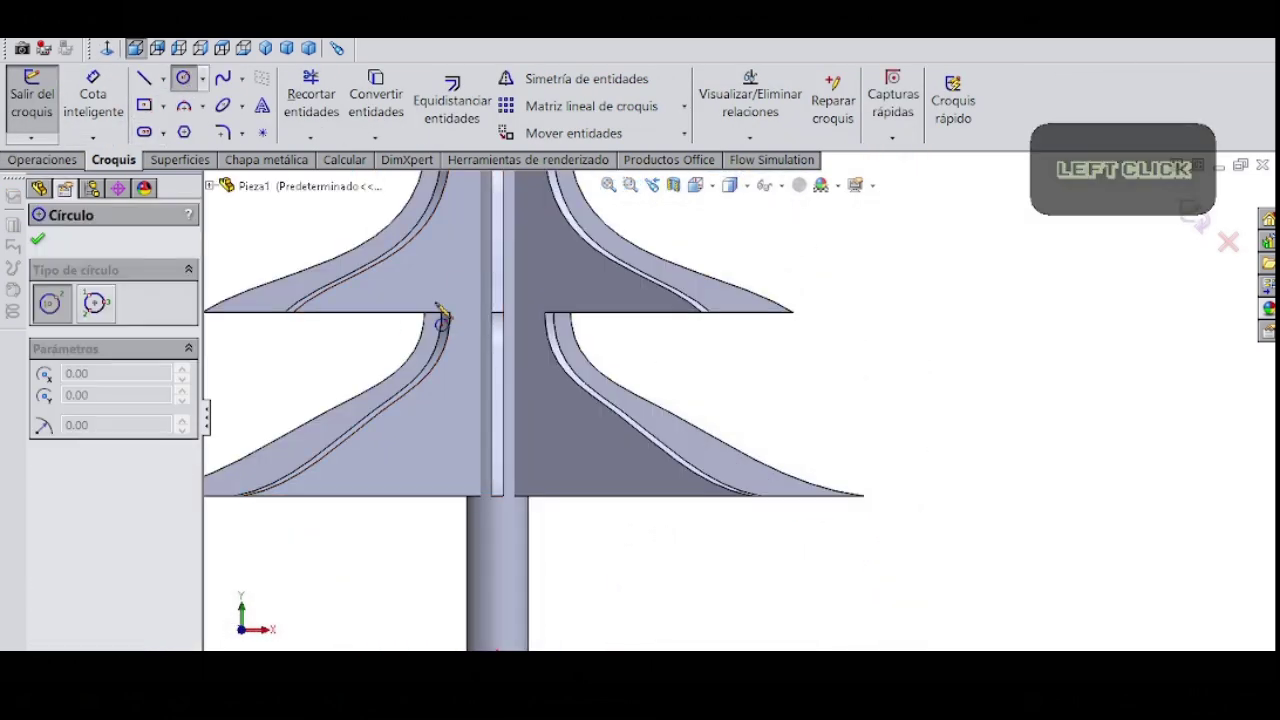
{"action": "scroll", "coordinate": [873, 515], "scroll_direction": "down", "scroll_amount": 5}
{"action": "left_click", "coordinate": [839, 464]}
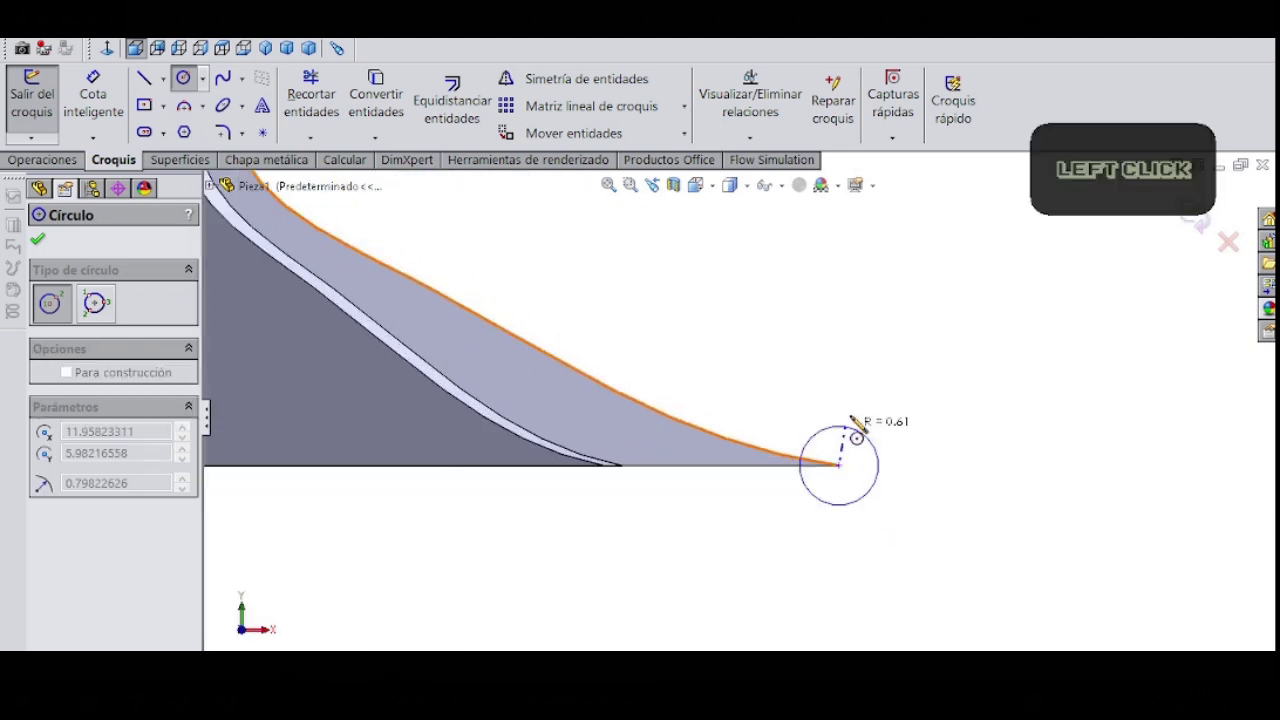
{"action": "left_click", "coordinate": [858, 422]}
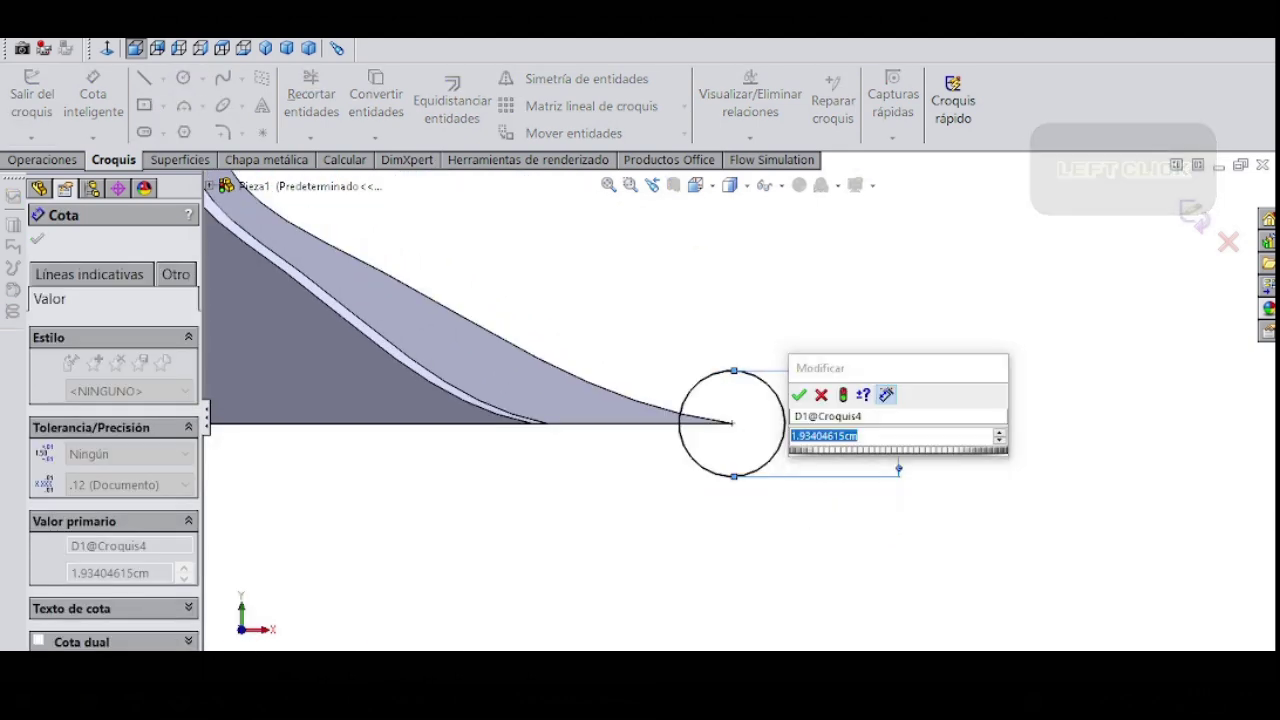
Step: Dimension the circle's diameter to 2.5 cm
{"action": "type", "text": "2"}
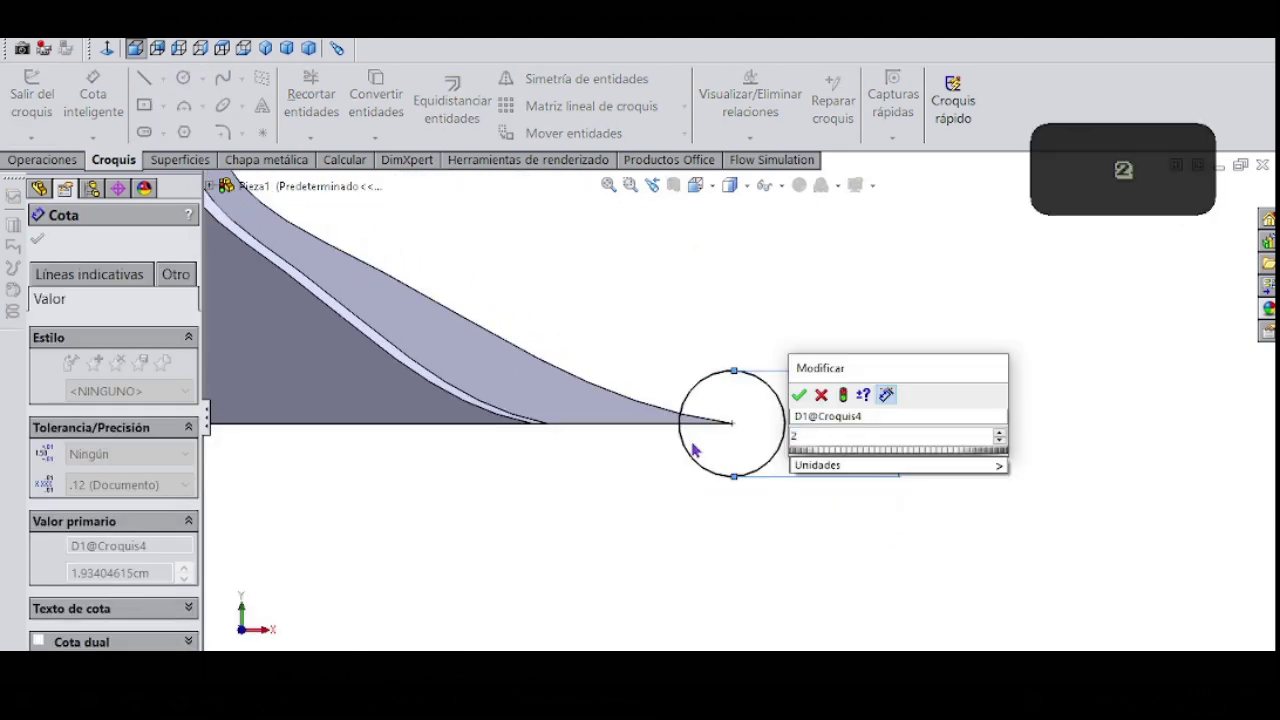
{"action": "type", "text": ".5"}
{"action": "left_click", "coordinate": [798, 397]}
{"action": "left_click", "coordinate": [808, 414]}
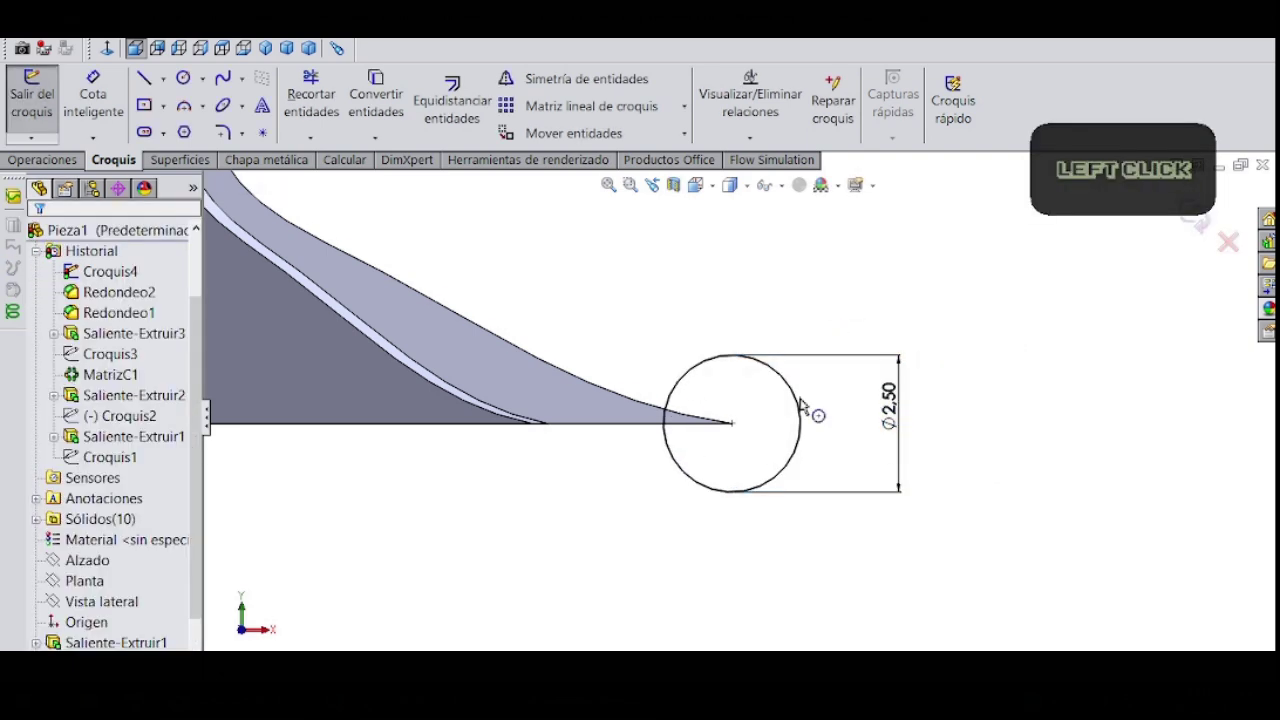
Step: Draw a vertical construction line through the circle's centre, from its top point to its bottom point
{"action": "key", "text": "f"}
{"action": "left_click", "coordinate": [164, 80]}
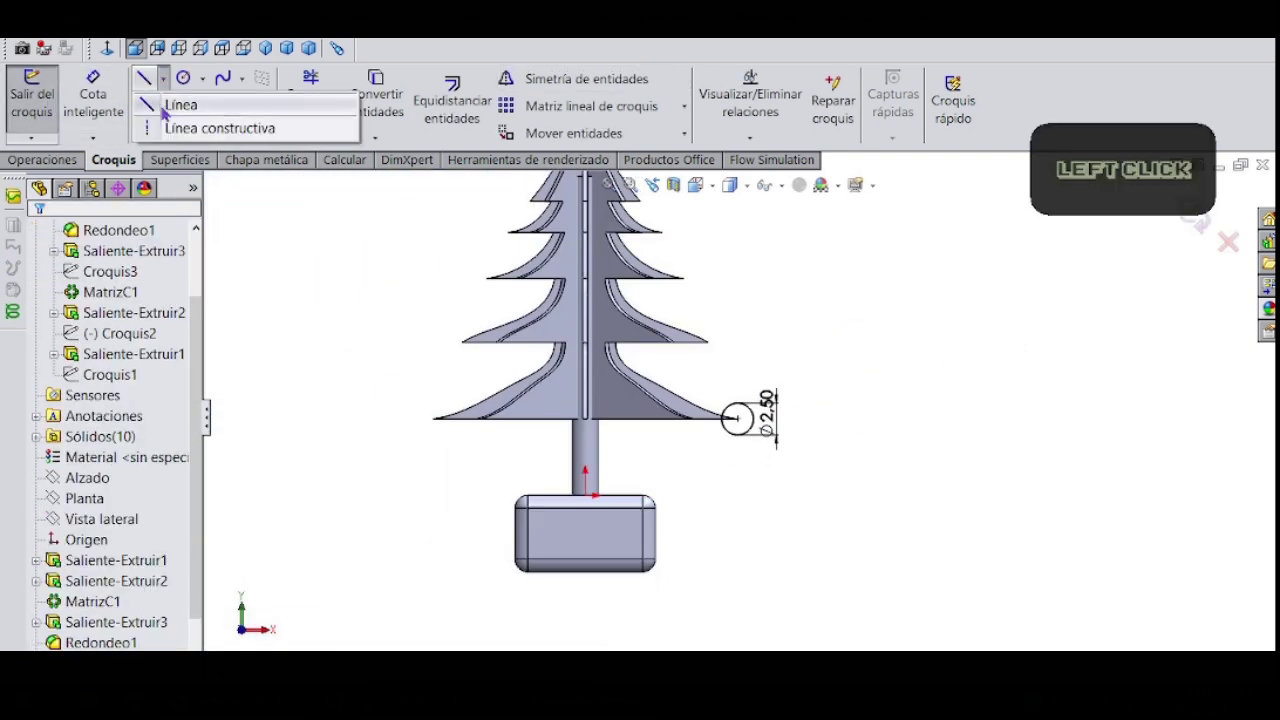
{"action": "left_click", "coordinate": [184, 128]}
{"action": "scroll", "coordinate": [730, 419], "scroll_direction": "down", "scroll_amount": 5}
{"action": "left_click", "coordinate": [737, 418]}
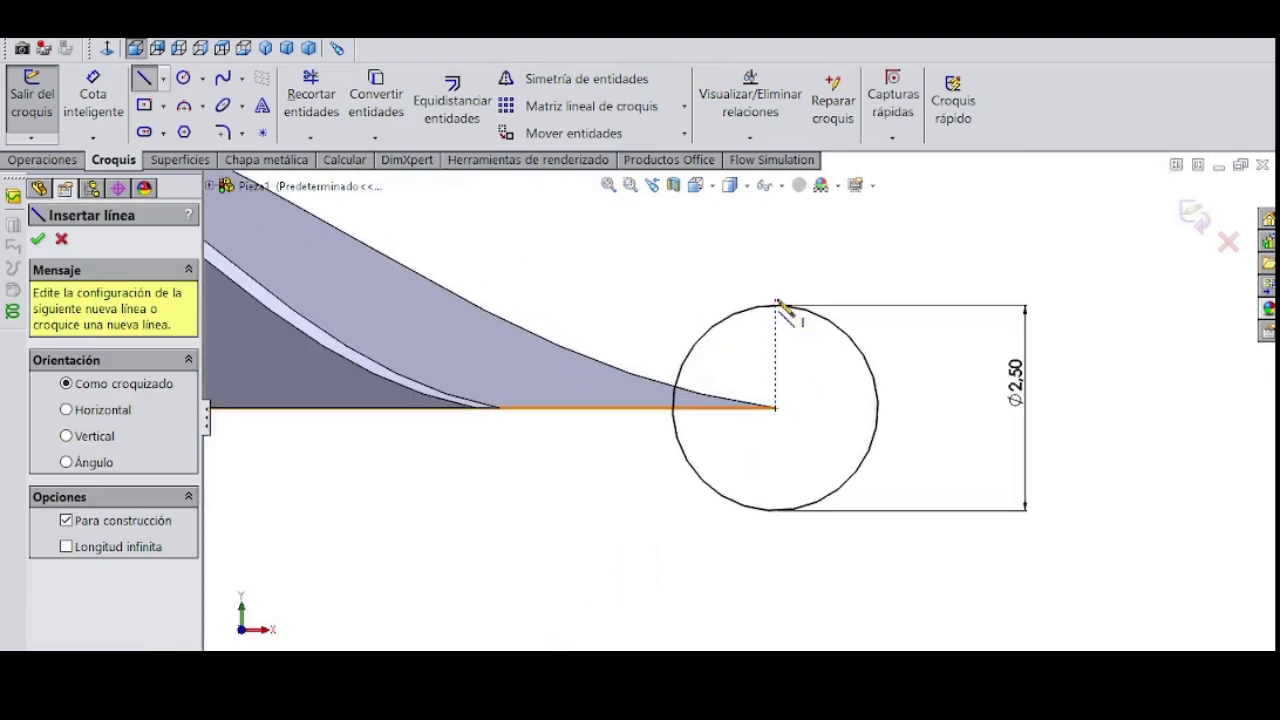
{"action": "left_click", "coordinate": [775, 305]}
{"action": "left_click", "coordinate": [775, 511]}
{"action": "key", "text": "Escape"}
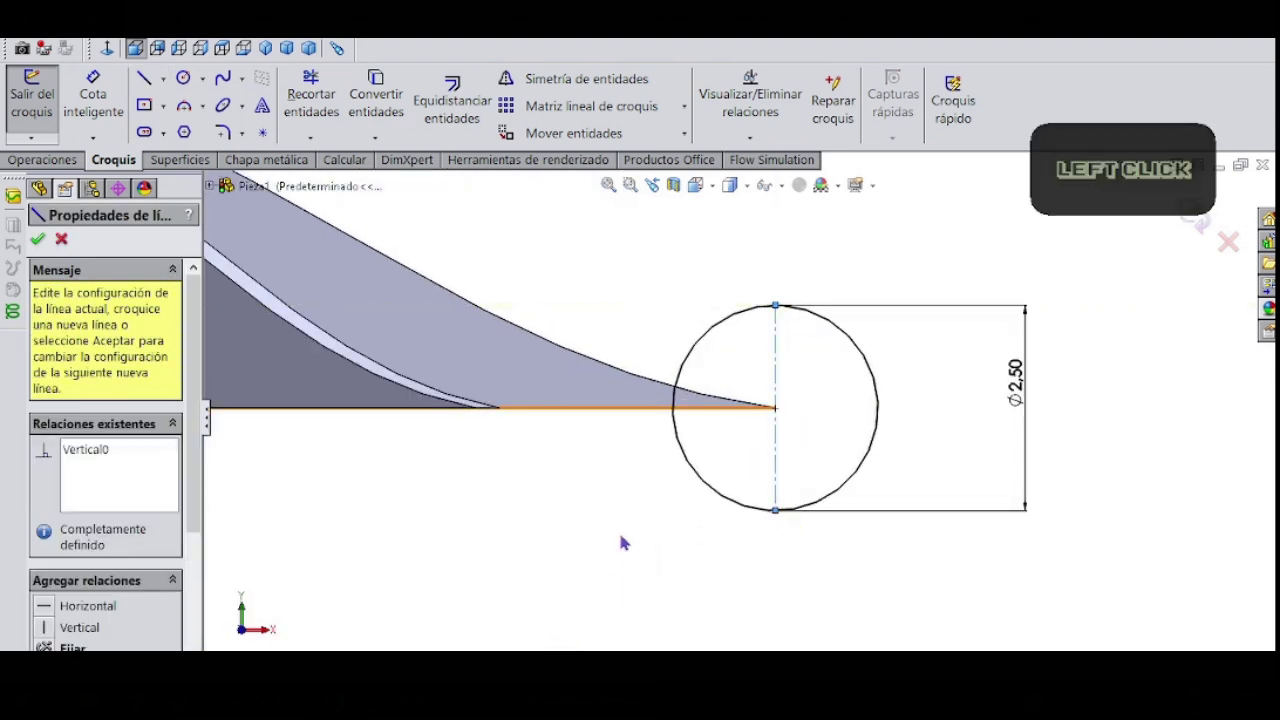
{"action": "right_click", "coordinate": [617, 529]}
{"action": "left_click", "coordinate": [38, 238]}
Step: Trim away the half of the circle facing the trunk and exit the sketch
{"action": "left_click", "coordinate": [298, 100]}
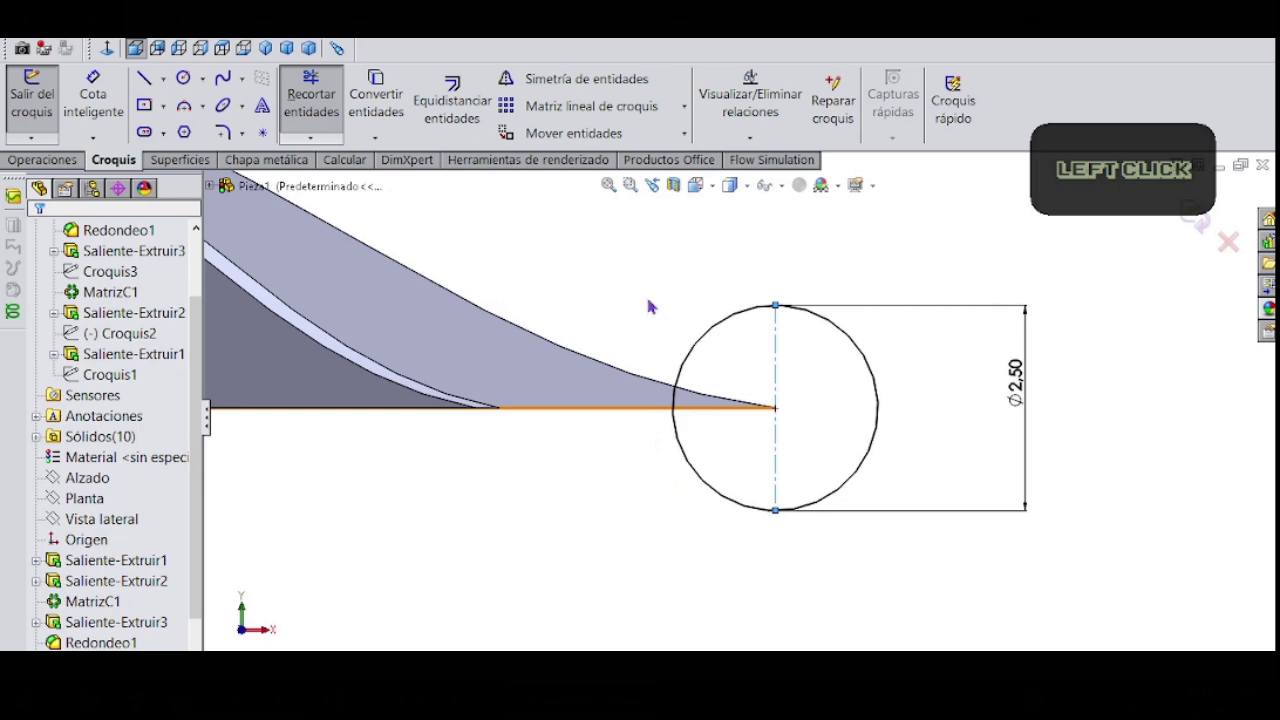
{"action": "left_click_drag", "start_coordinate": [658, 443], "coordinate": [700, 425]}
{"action": "left_click", "coordinate": [38, 238]}
{"action": "scroll", "coordinate": [491, 475], "scroll_direction": "up", "scroll_amount": 8}
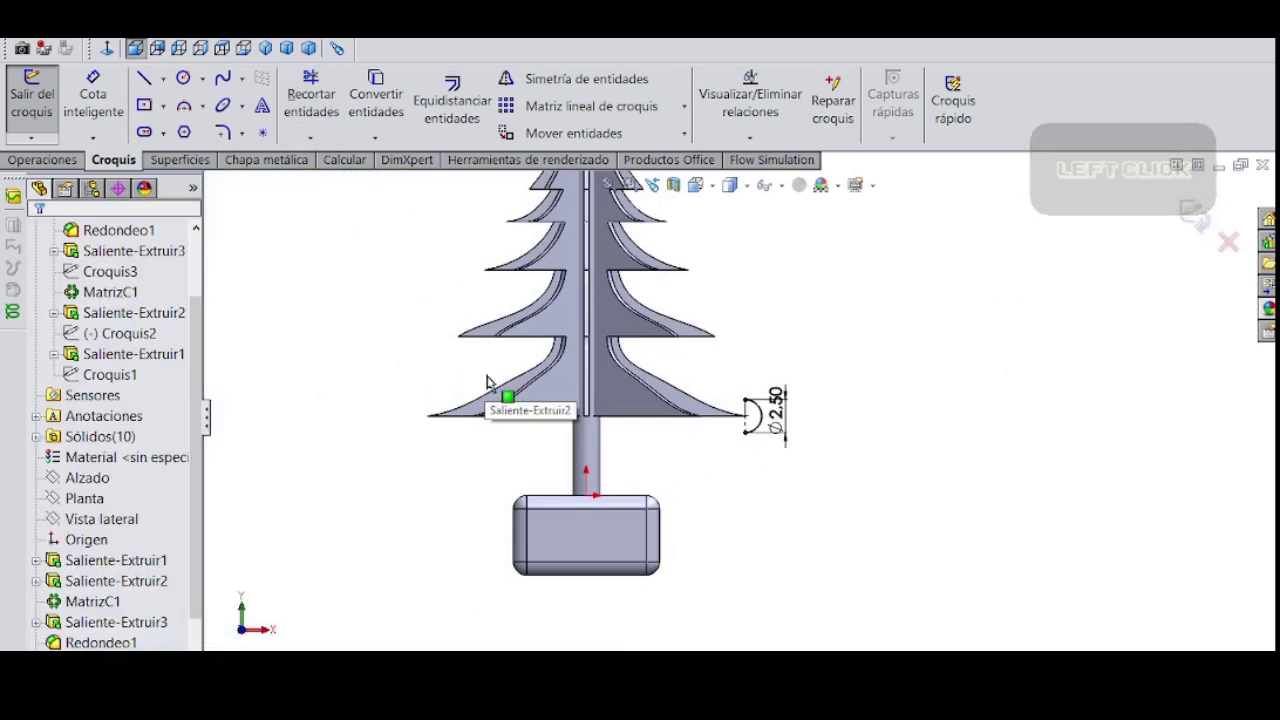
{"action": "scroll", "coordinate": [548, 420], "scroll_direction": "down", "scroll_amount": 2}
{"action": "scroll", "coordinate": [921, 285], "scroll_direction": "down", "scroll_amount": 1}
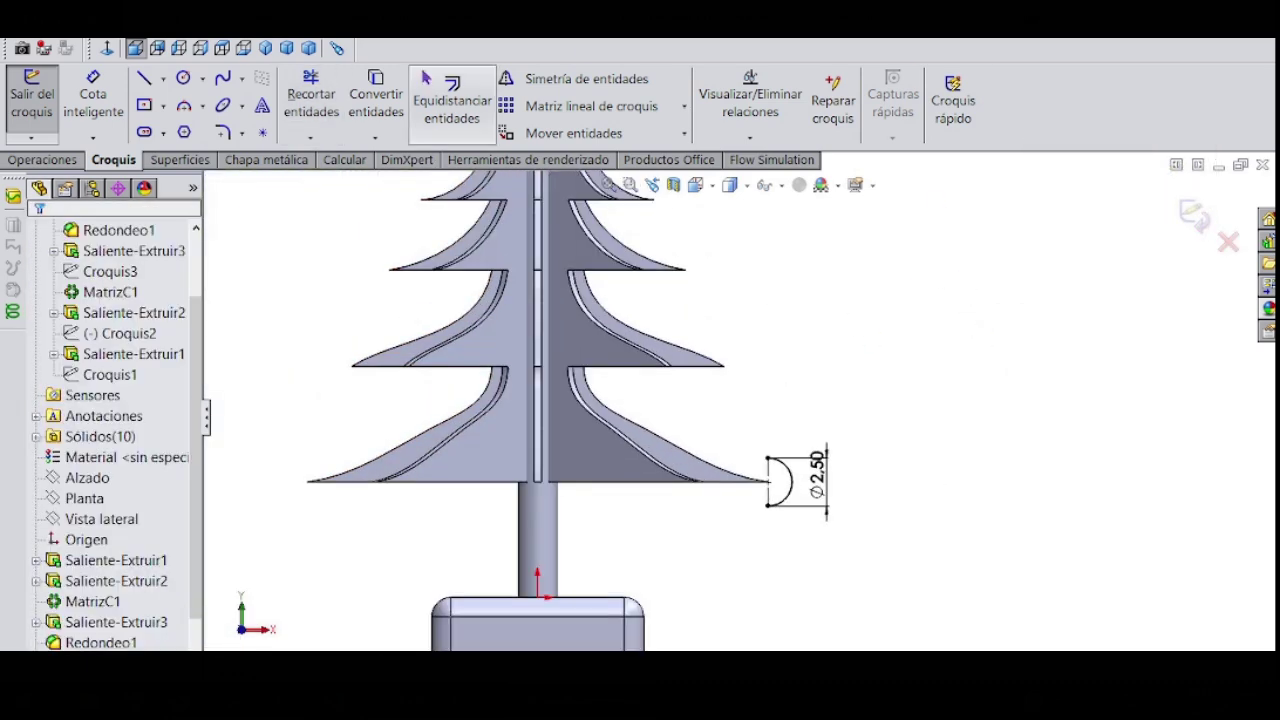
{"action": "left_click", "coordinate": [37, 107]}
Step: Revolve the half-circle sketch 360° about its construction line into a solid ball, letting the open profile close automatically
{"action": "scroll", "coordinate": [783, 492], "scroll_direction": "down", "scroll_amount": 10}
{"action": "mouse_move", "coordinate": [783, 492]}
{"action": "middle_mouse_down"}
{"action": "mouse_move", "coordinate": [629, 451]}
{"action": "mouse_move", "coordinate": [703, 470]}
{"action": "middle_mouse_up"}
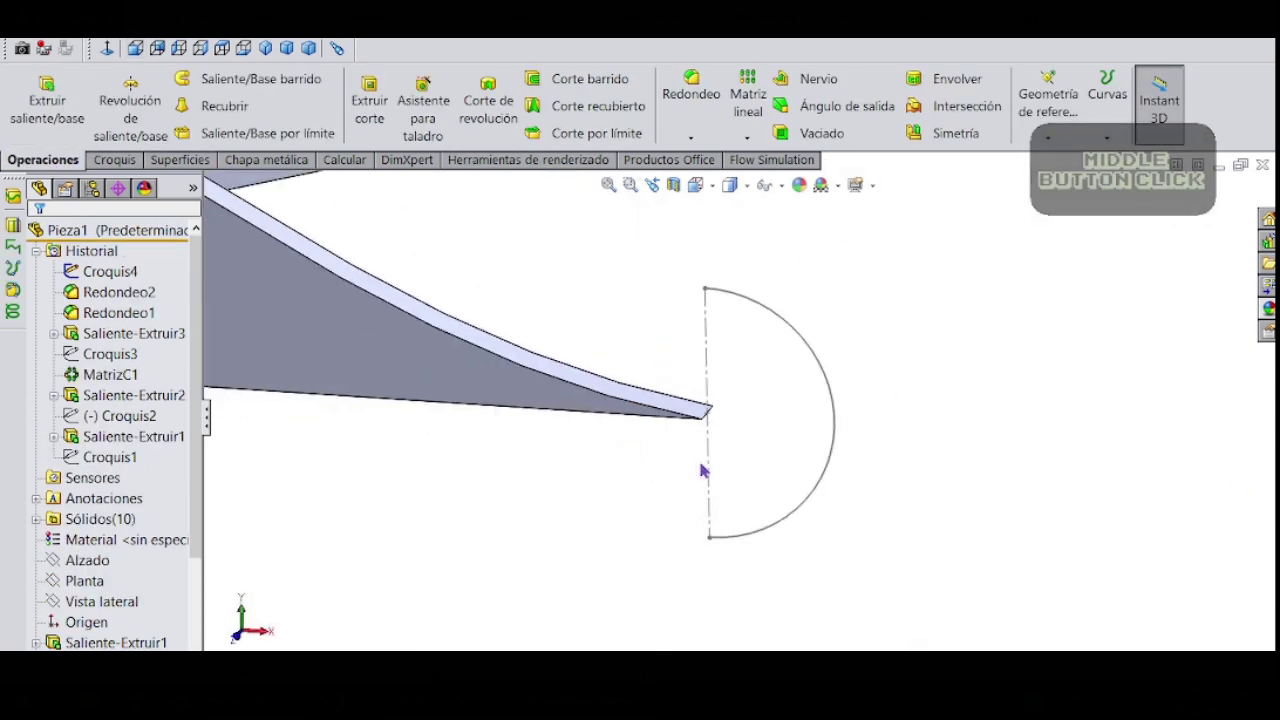
{"action": "left_click", "coordinate": [130, 105]}
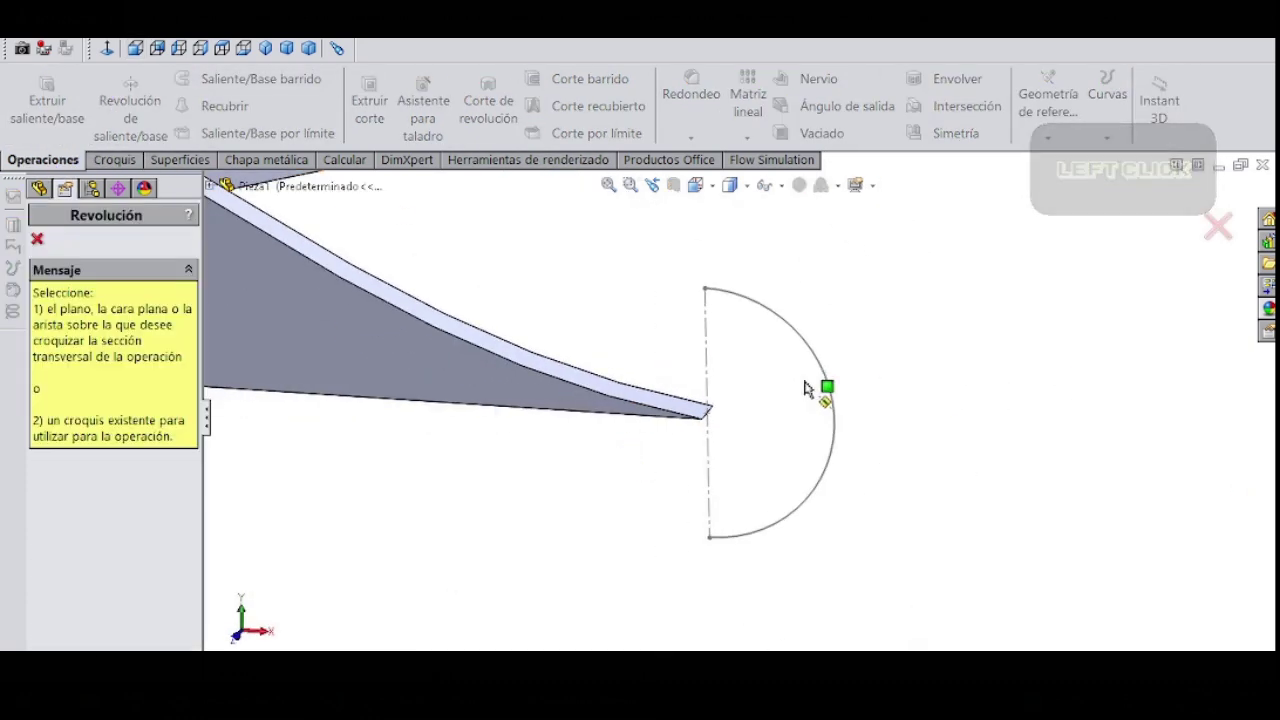
{"action": "left_click", "coordinate": [211, 186]}
{"action": "left_click", "coordinate": [277, 517]}
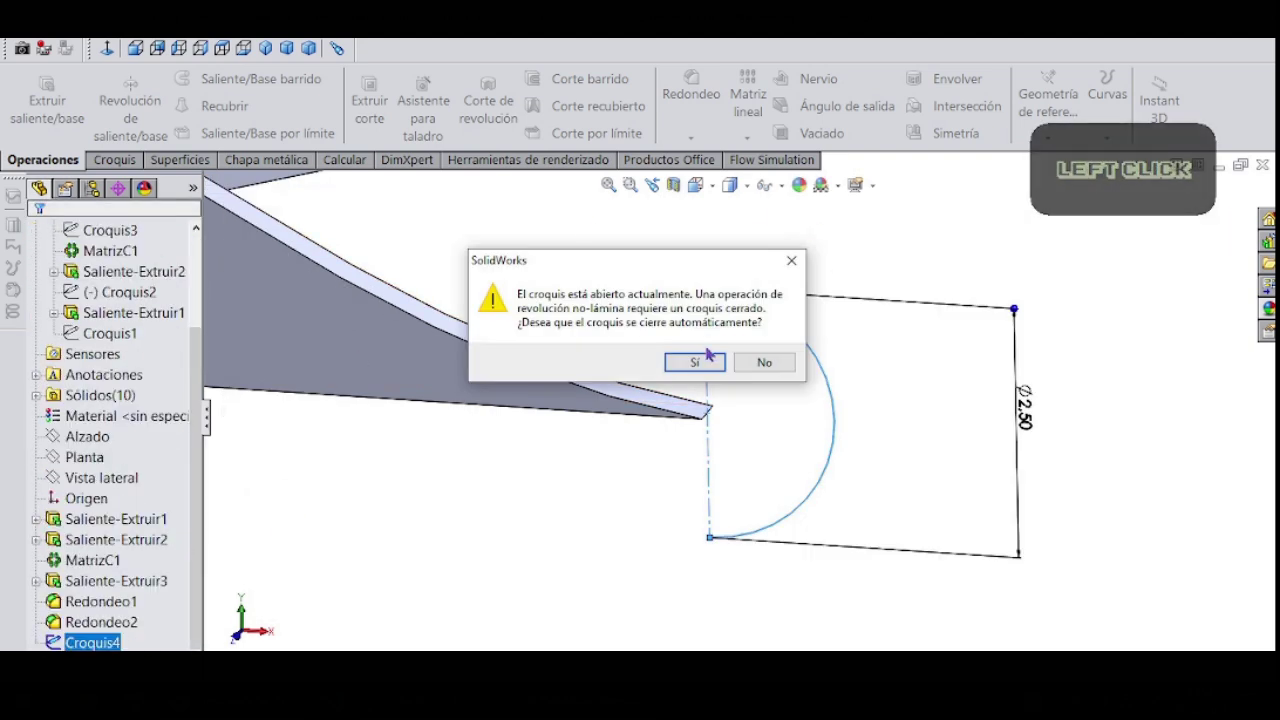
{"action": "left_click", "coordinate": [699, 363]}
{"action": "left_click", "coordinate": [70, 298]}
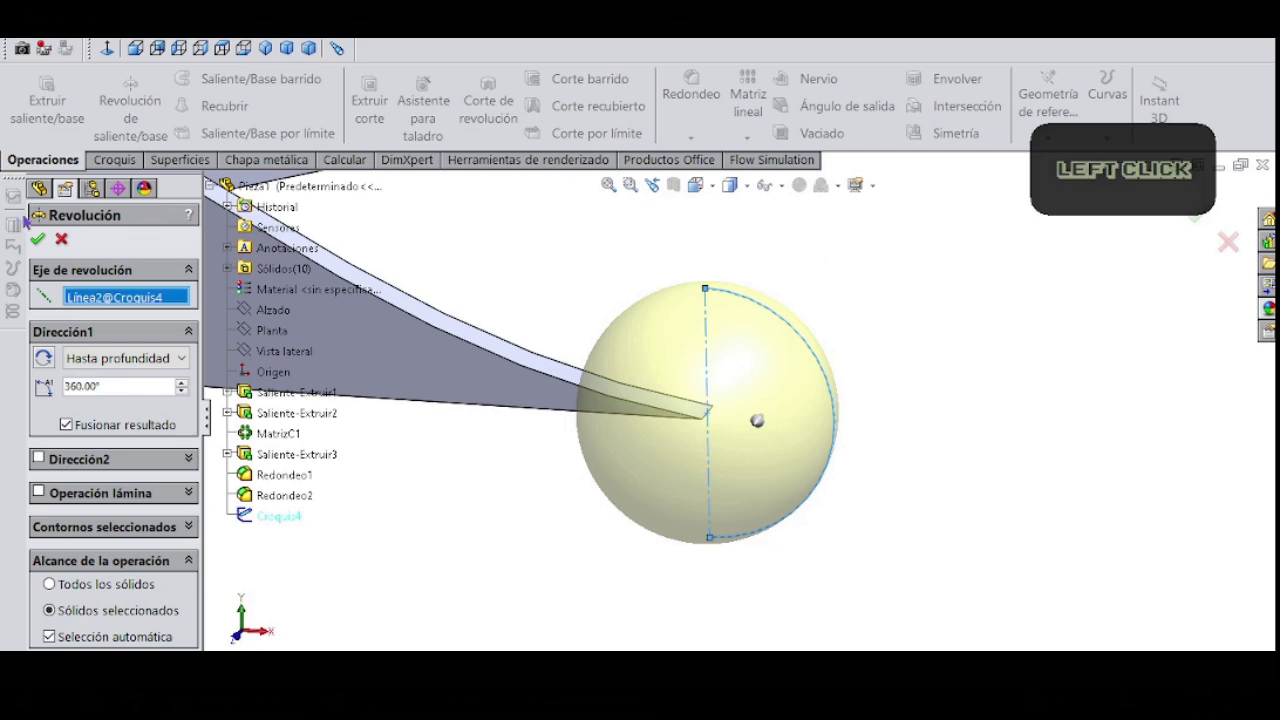
{"action": "left_click", "coordinate": [37, 242]}
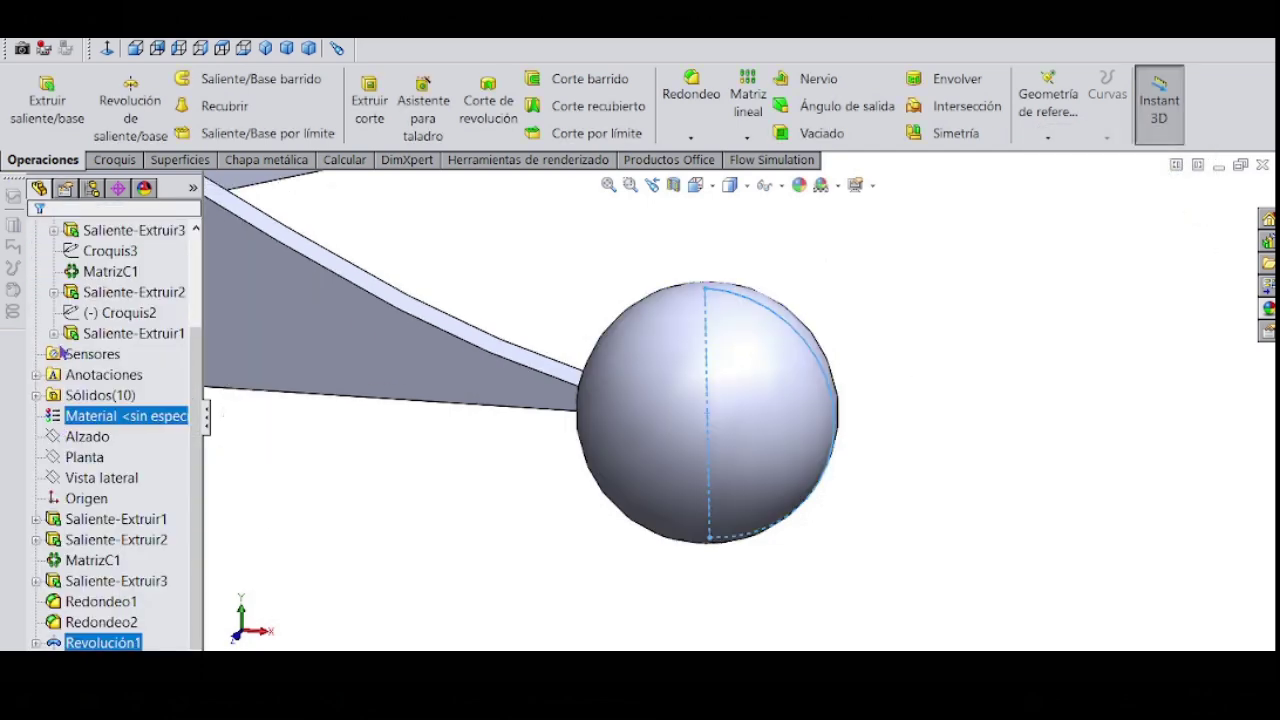
{"action": "left_click", "coordinate": [750, 134]}
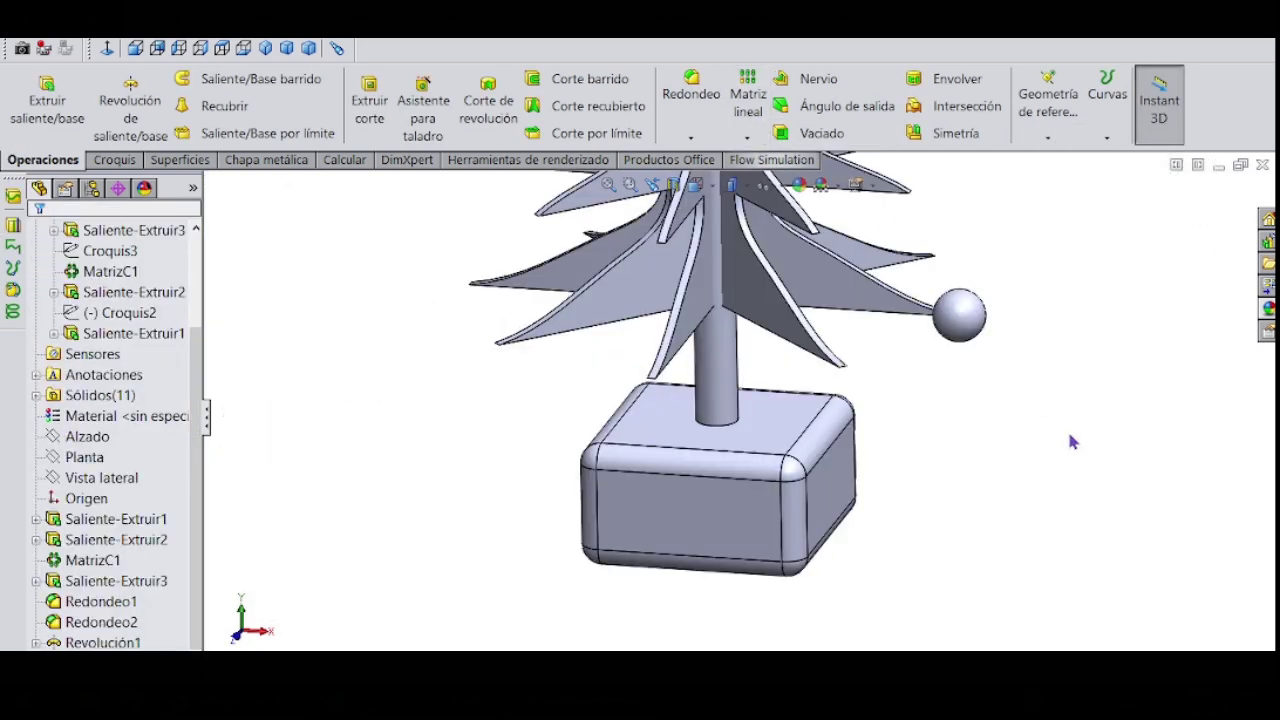
{"action": "scroll", "coordinate": [994, 393], "scroll_direction": "up", "scroll_amount": 6}
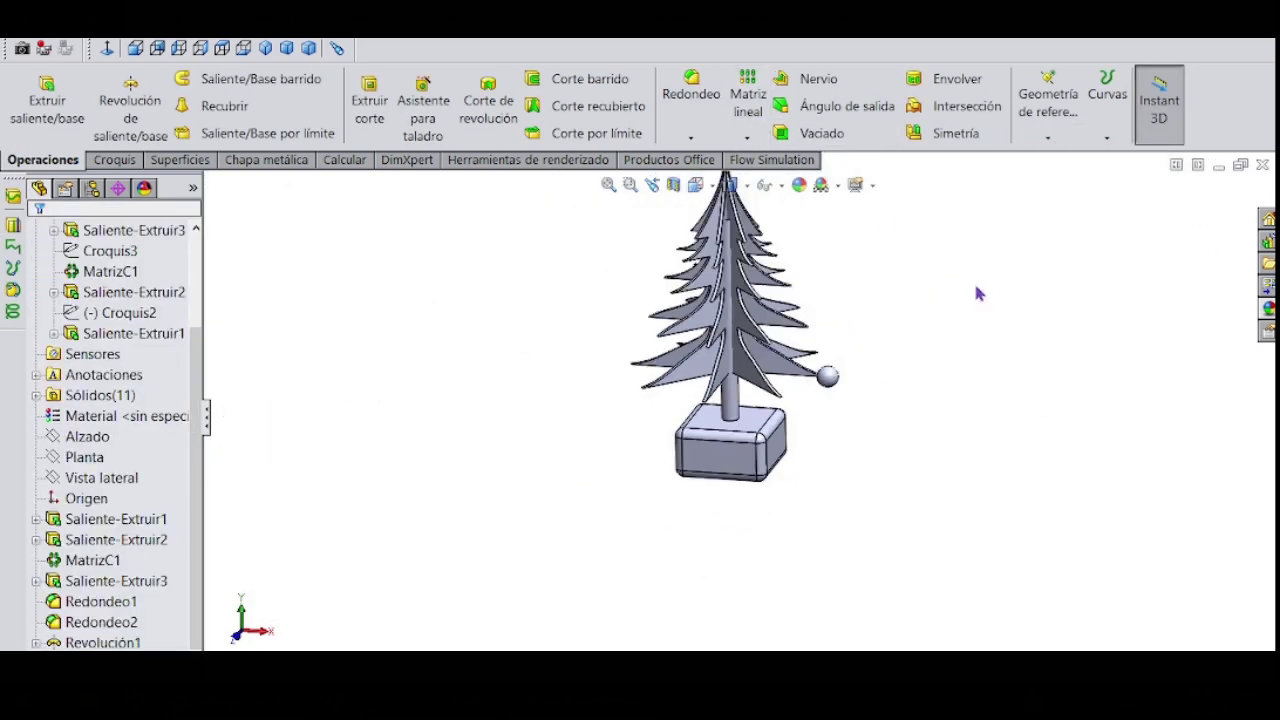
{"action": "scroll", "coordinate": [830, 332], "scroll_direction": "down", "scroll_amount": 4}
{"action": "scroll", "coordinate": [834, 340], "scroll_direction": "up", "scroll_amount": 3}
{"action": "scroll", "coordinate": [650, 340], "scroll_direction": "down", "scroll_amount": 3}
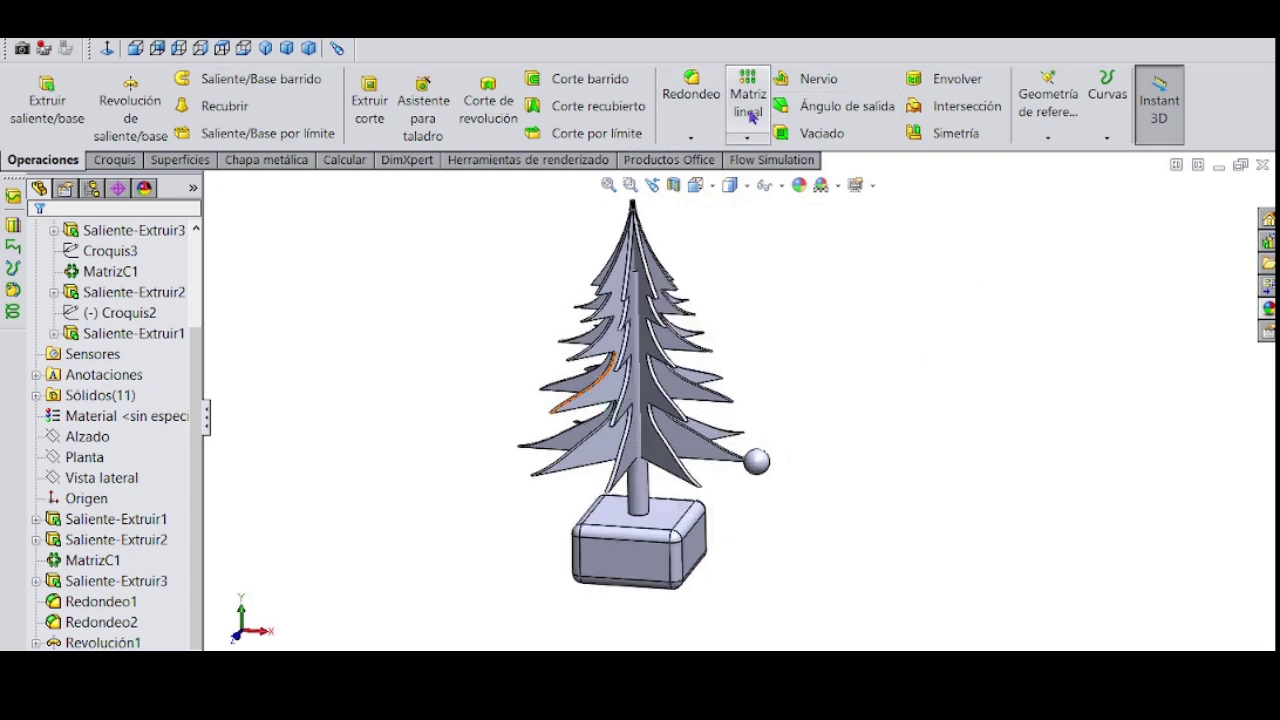
{"action": "left_click", "coordinate": [745, 140]}
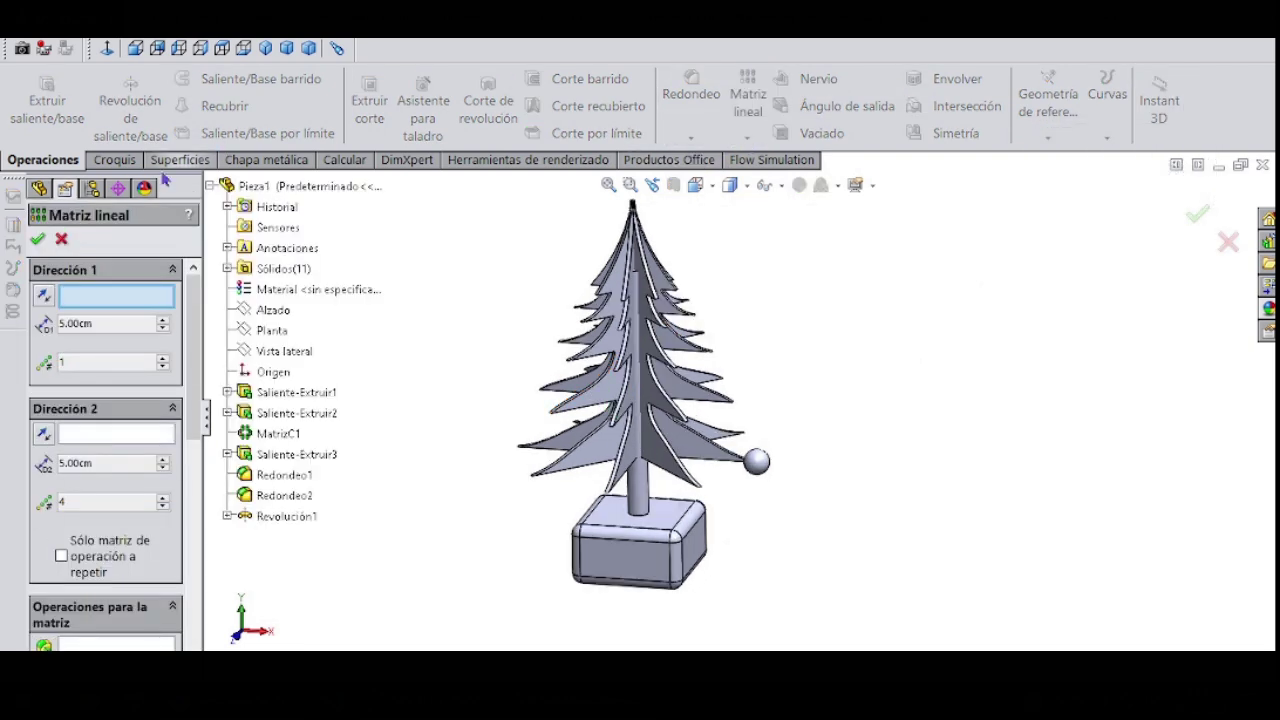
{"action": "left_click", "coordinate": [61, 239]}
Step: Create a circular pattern of the ball body around the trunk's bottom edge with 8 equally spaced instances over 360°
{"action": "left_click", "coordinate": [747, 138]}
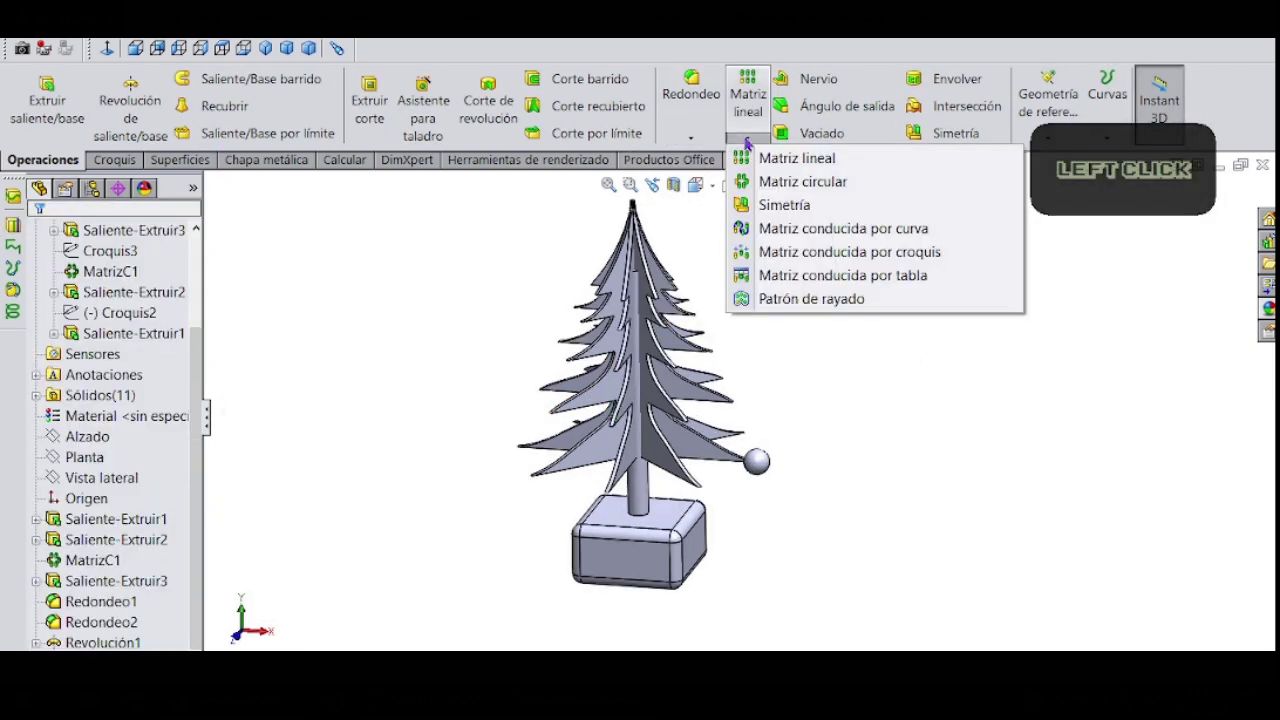
{"action": "left_click", "coordinate": [792, 185]}
{"action": "scroll", "coordinate": [640, 590], "scroll_direction": "down", "scroll_amount": 4}
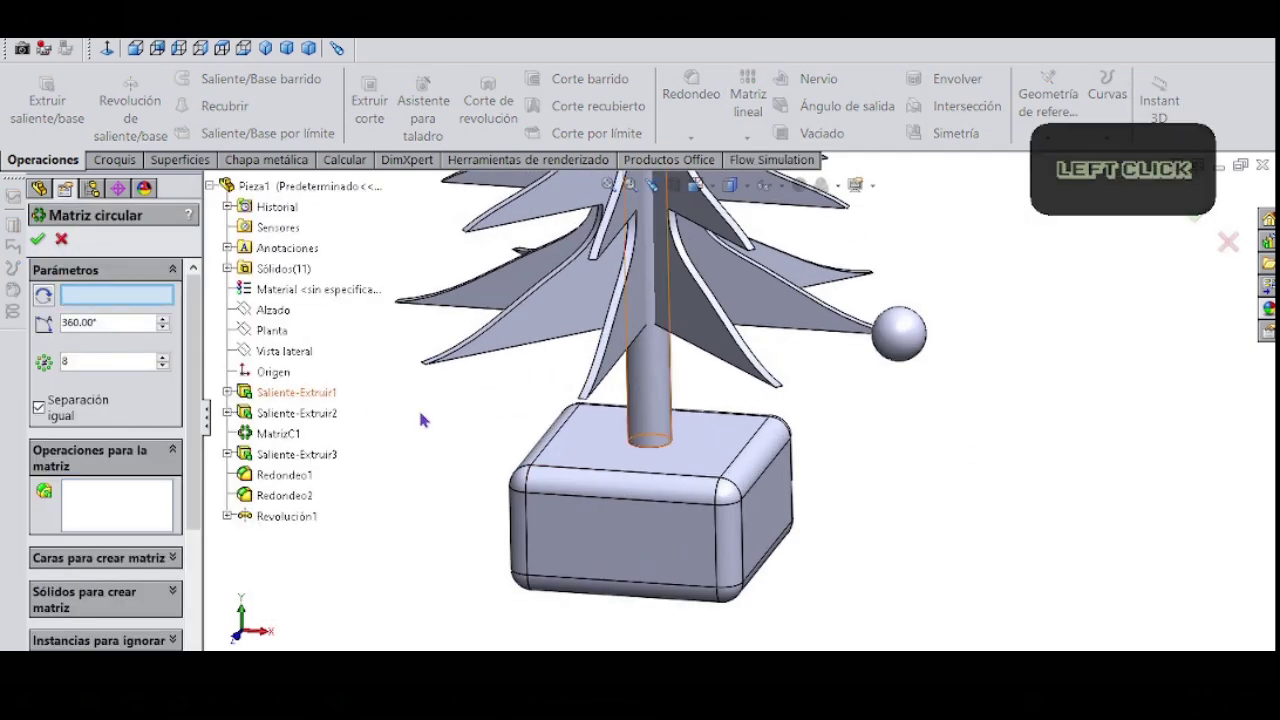
{"action": "scroll", "coordinate": [700, 470], "scroll_direction": "down", "scroll_amount": 5}
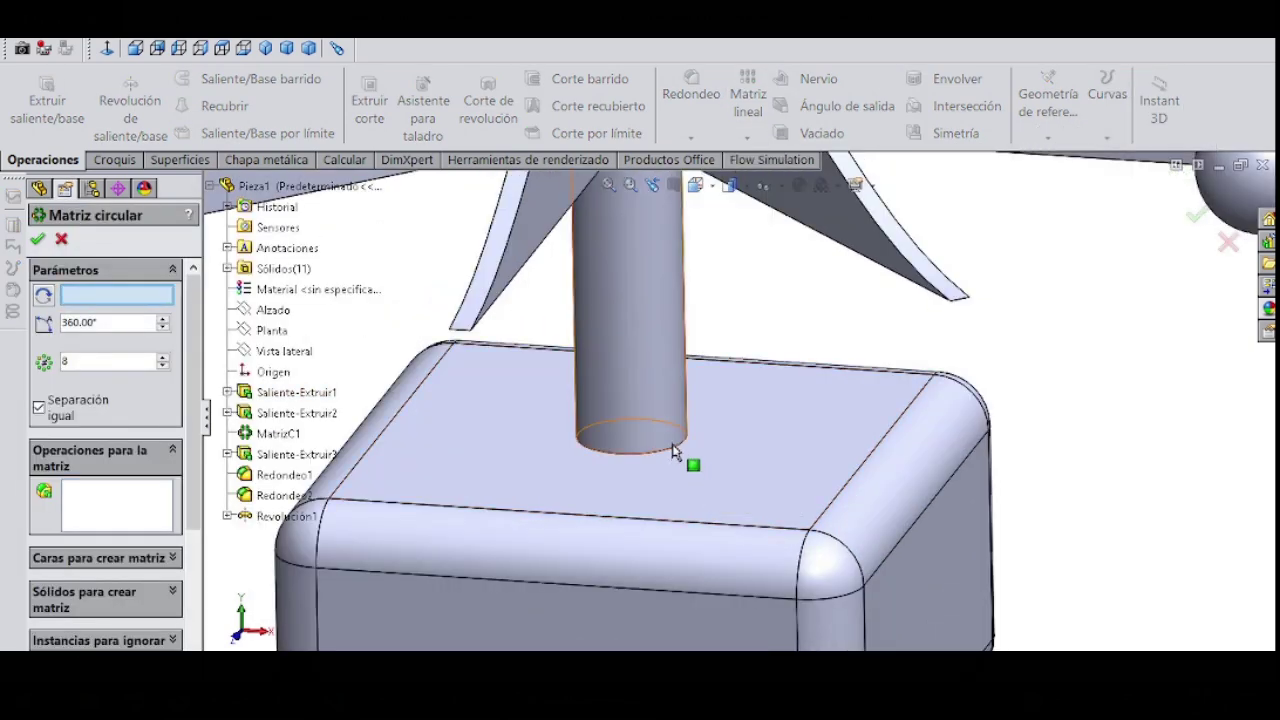
{"action": "left_click", "coordinate": [674, 448]}
{"action": "scroll", "coordinate": [985, 478], "scroll_direction": "up", "scroll_amount": 3}
{"action": "left_click_drag", "start_coordinate": [191, 394], "coordinate": [178, 490]}
{"action": "left_click", "coordinate": [103, 455]}
{"action": "left_click", "coordinate": [1055, 287]}
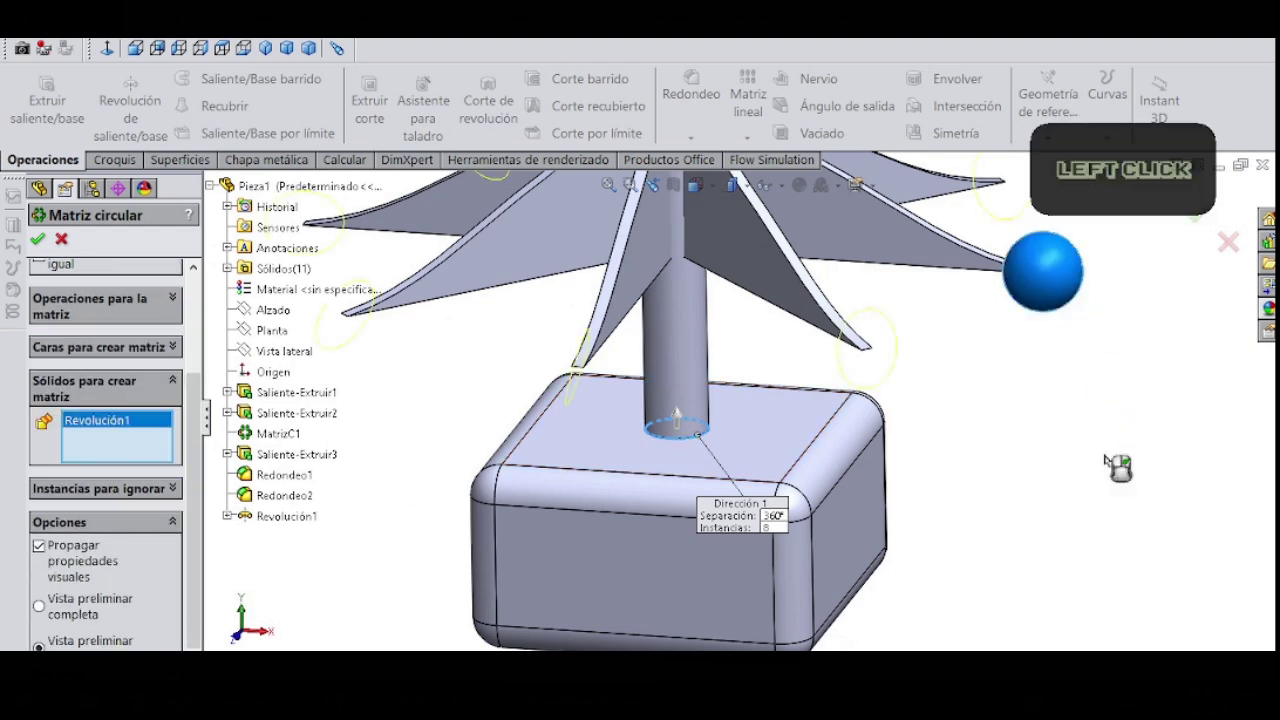
{"action": "left_click", "coordinate": [38, 242]}
{"action": "scroll", "coordinate": [858, 457], "scroll_direction": "up", "scroll_amount": 3}
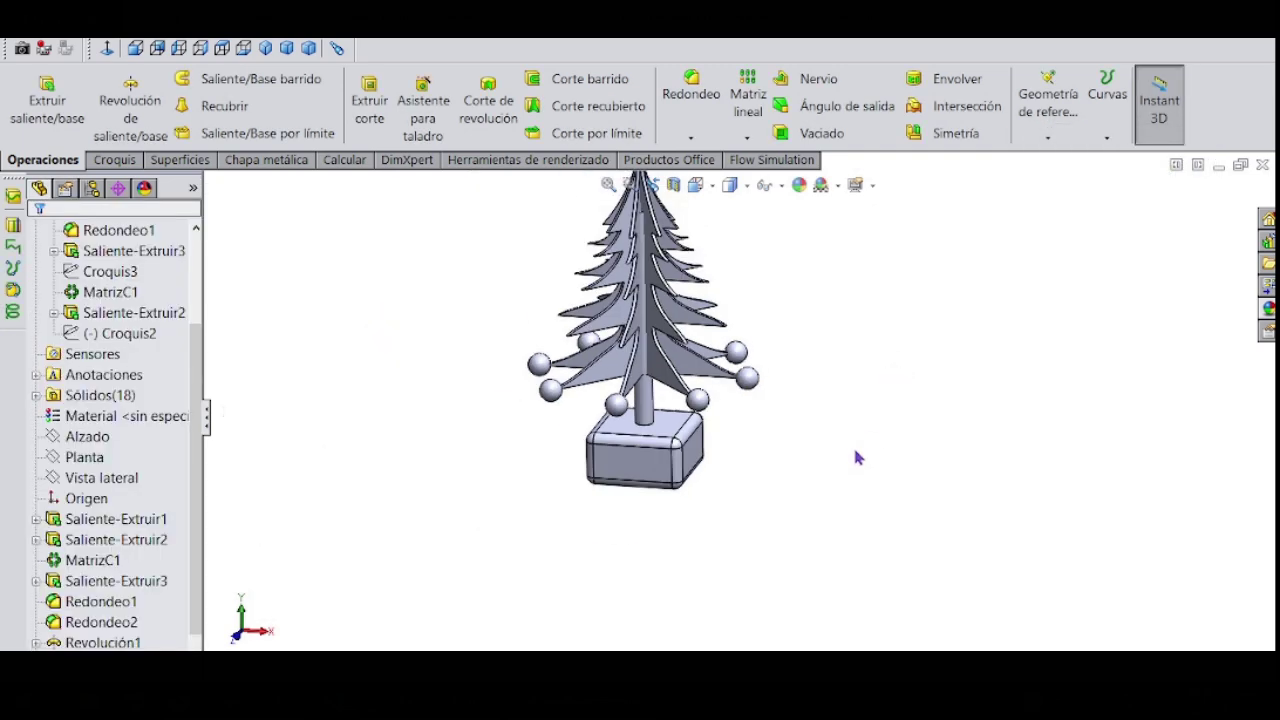
{"action": "middle_click_drag", "start_coordinate": [727, 350], "coordinate": [790, 430]}
{"action": "scroll", "coordinate": [768, 288], "scroll_direction": "up", "scroll_amount": 3}
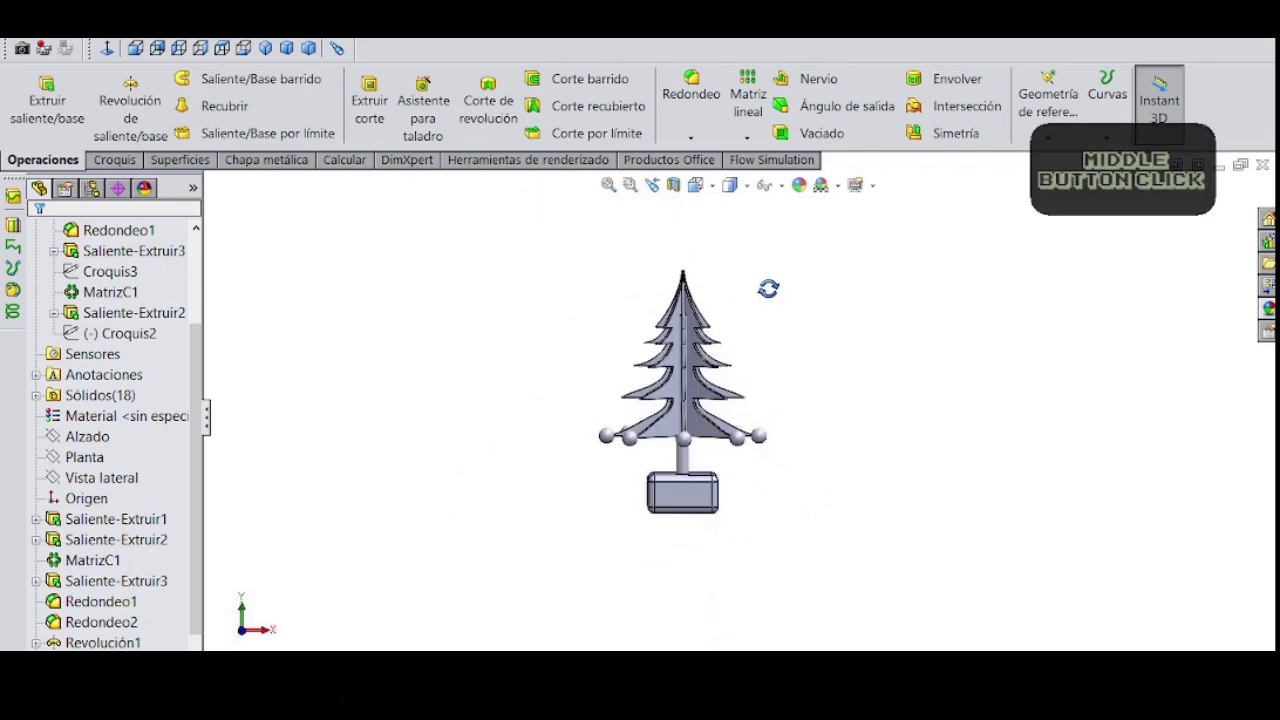